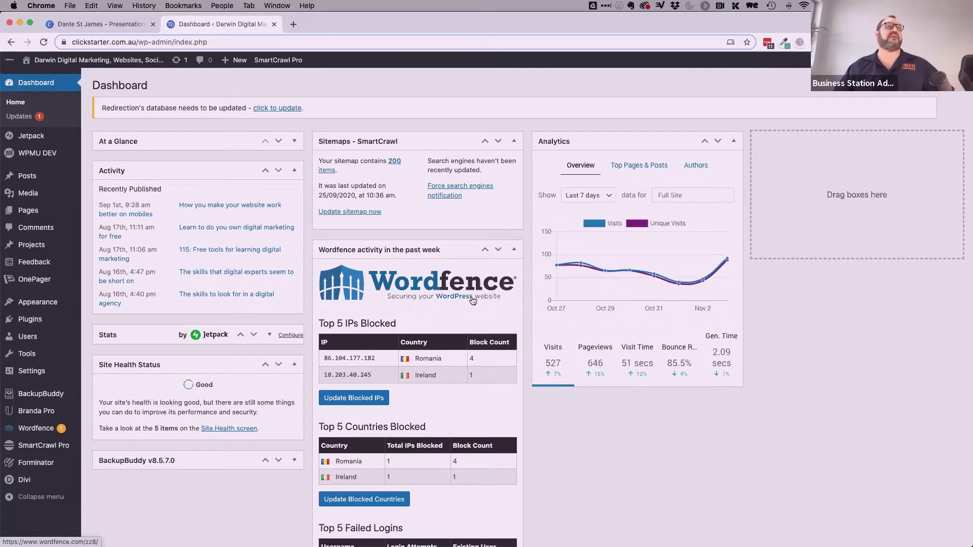
Review the Wordfence activity and visitor Analytics widgets on the site's dashboard.
scroll(462, 301, down, 3)
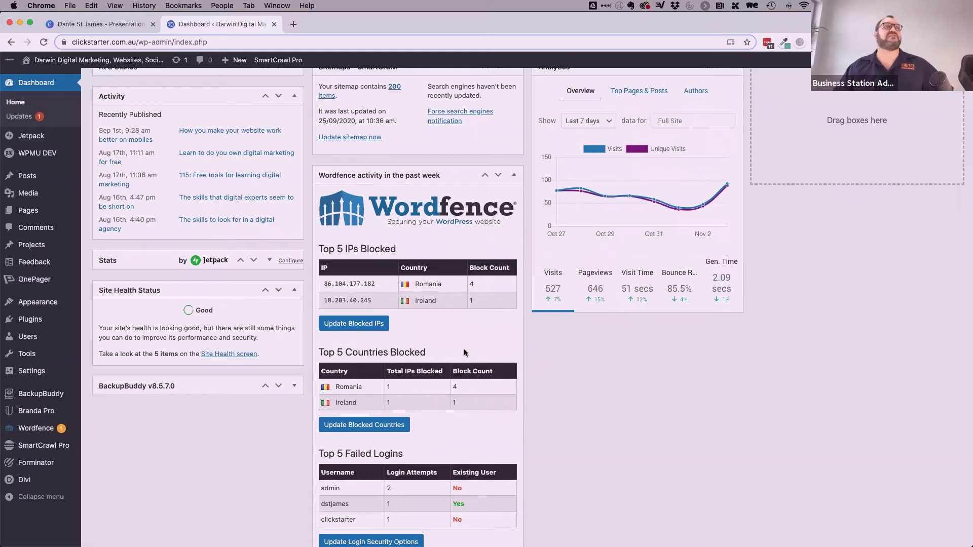
scroll(464, 349, up, 1)
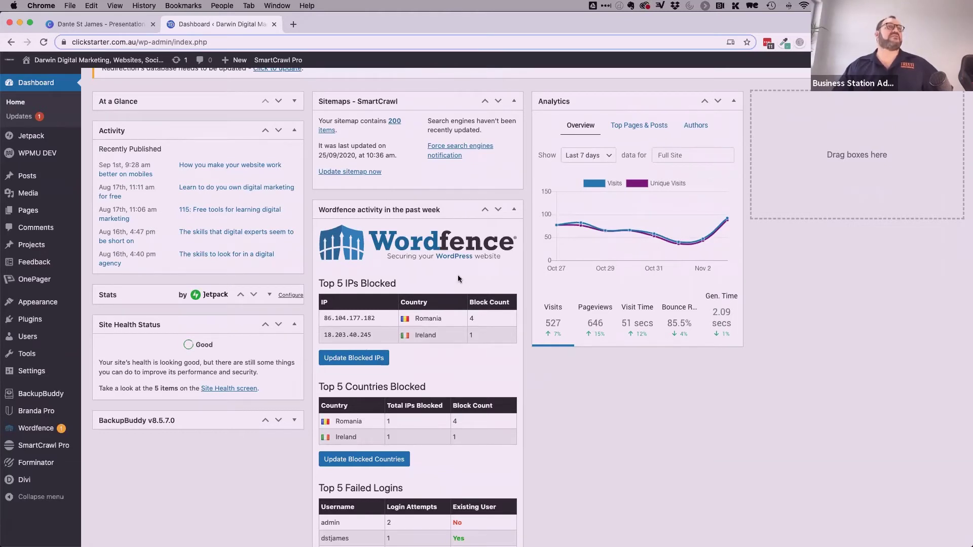
scroll(442, 288, up, 2)
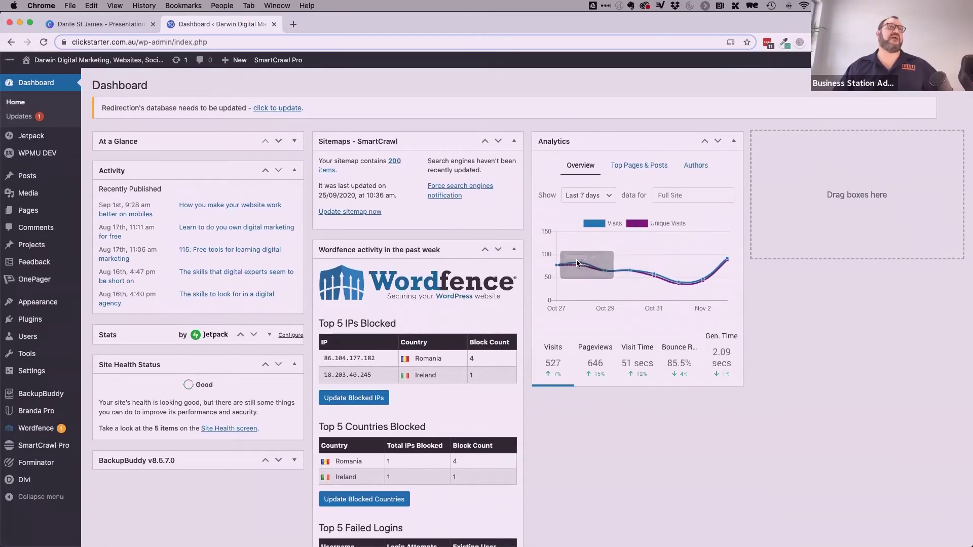
mouse_move(728, 260)
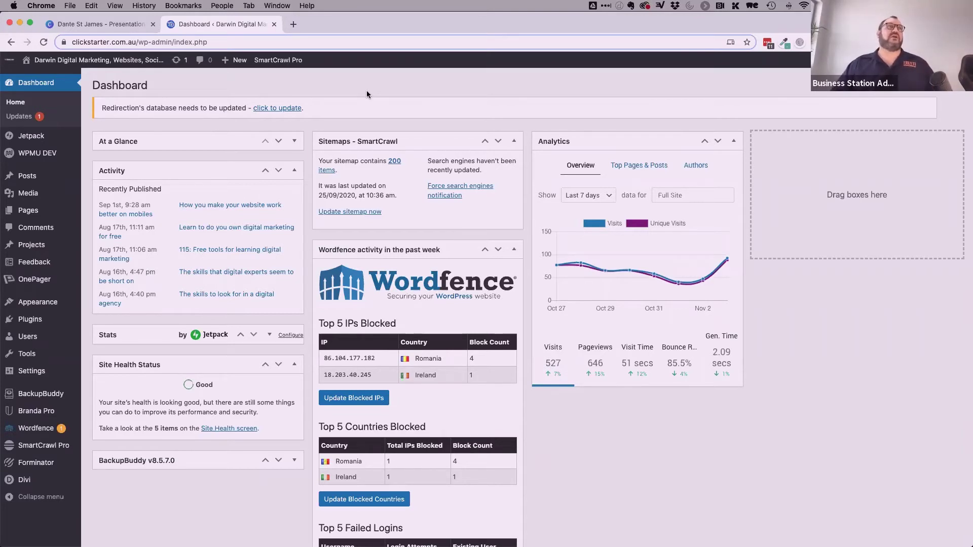
Upgrade the Redirection plugin's database, finish its setup and look through the list of redirects.
click(281, 110)
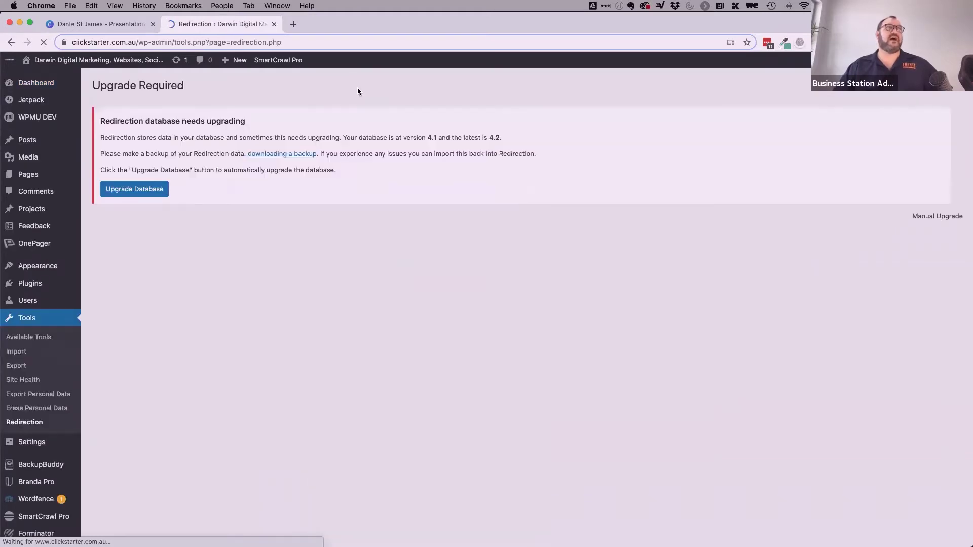
click(128, 189)
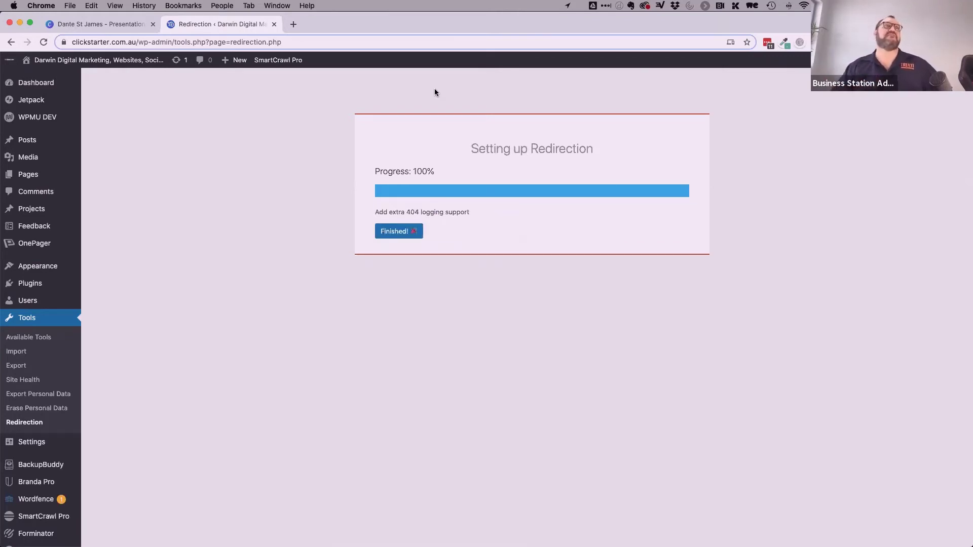
click(392, 232)
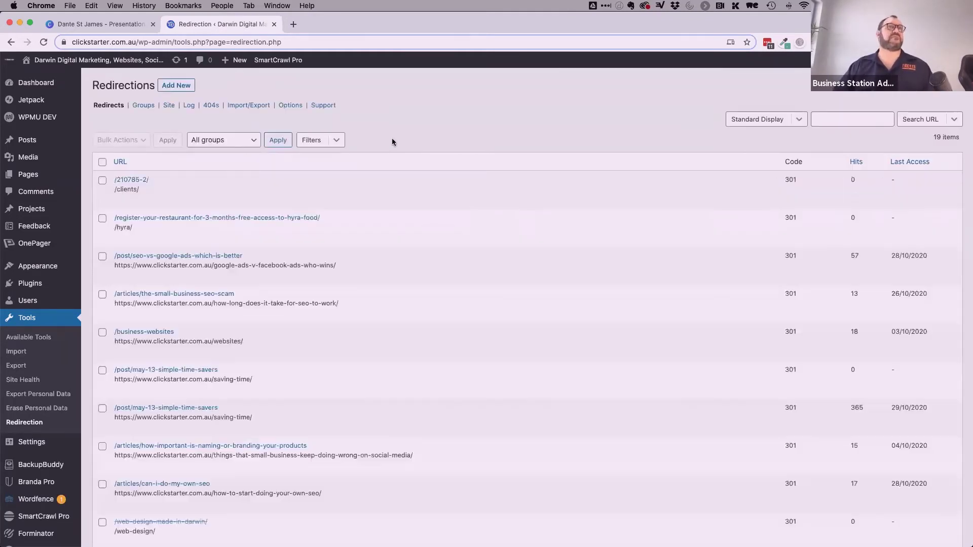
scroll(473, 308, down, 6)
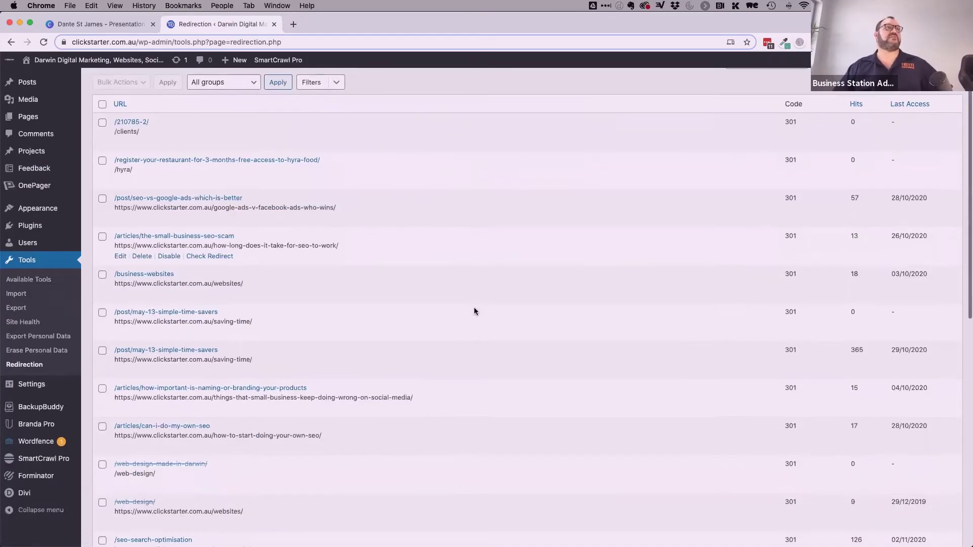
scroll(474, 307, down, 5)
scroll(474, 307, up, 15)
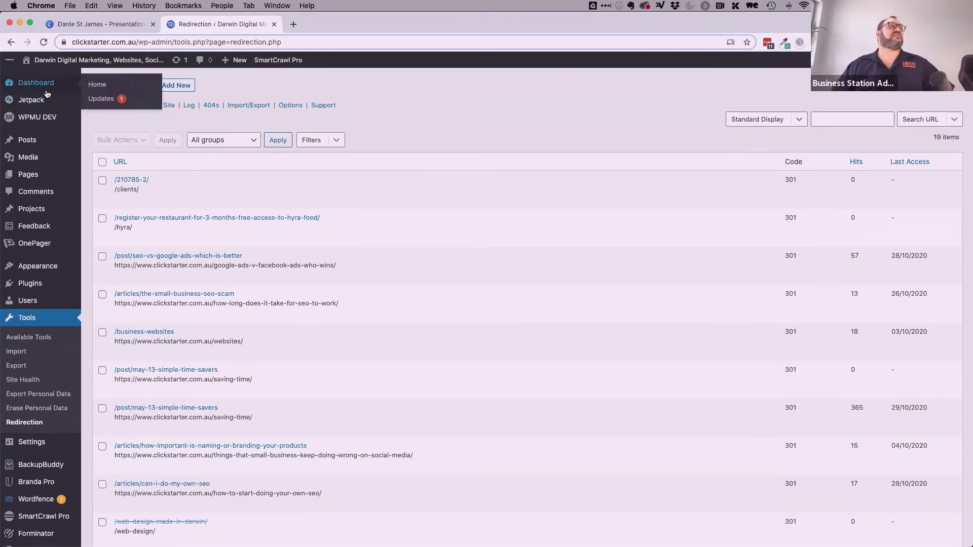
Update the Divi theme to version 4.6.6 from the site's WordPress Updates page.
mouse_move(34, 82)
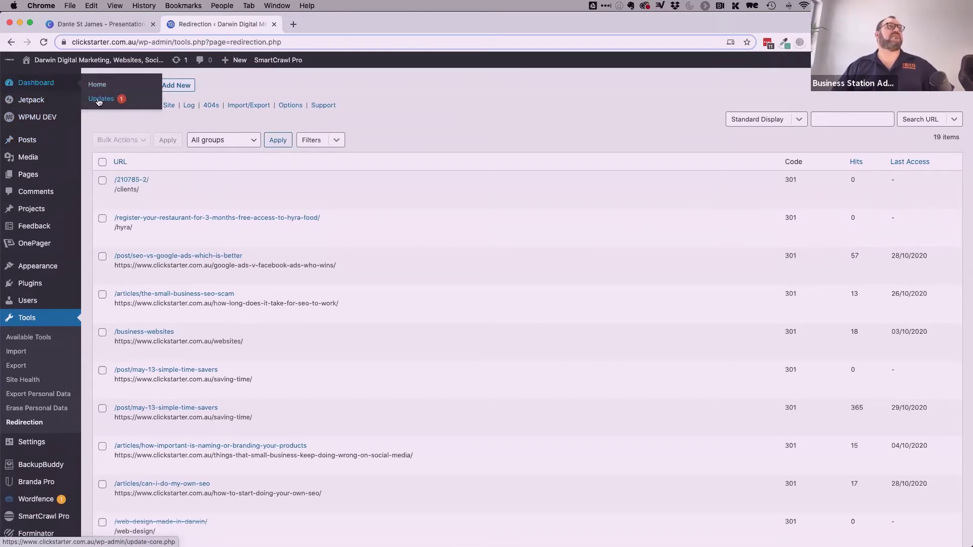
click(48, 84)
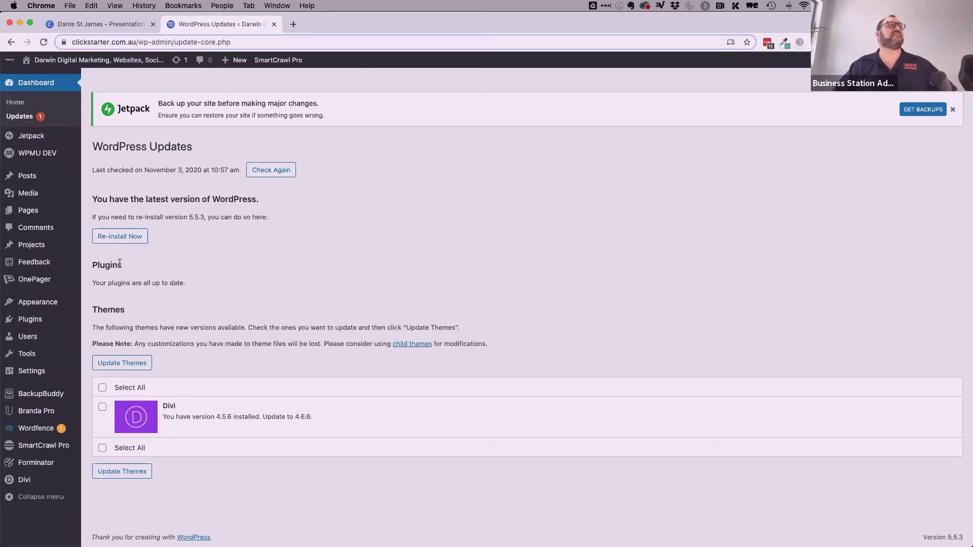
mouse_move(29, 138)
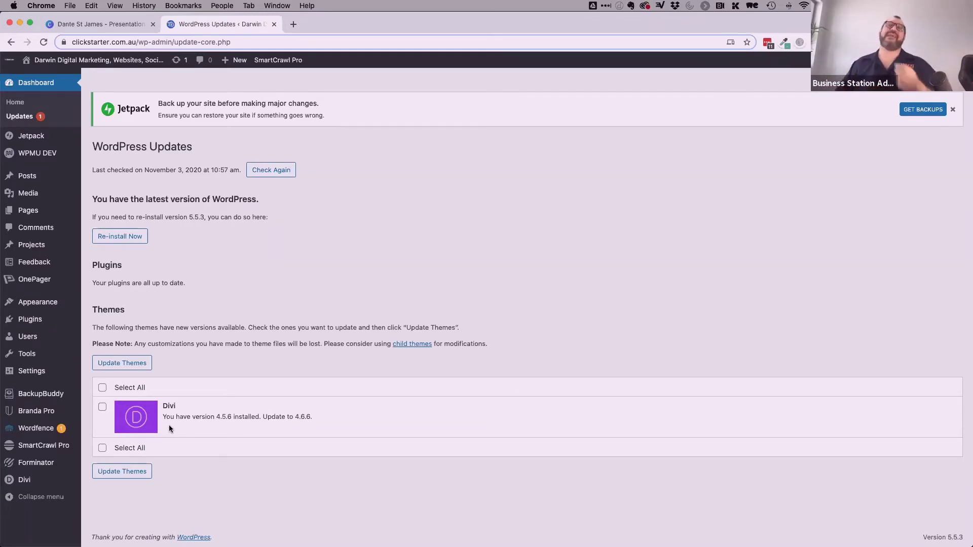
click(103, 408)
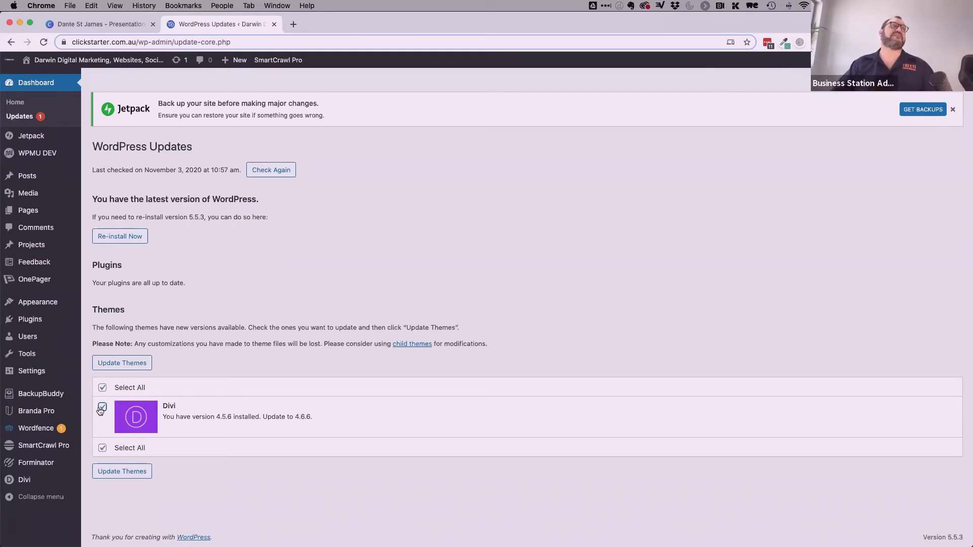
click(122, 363)
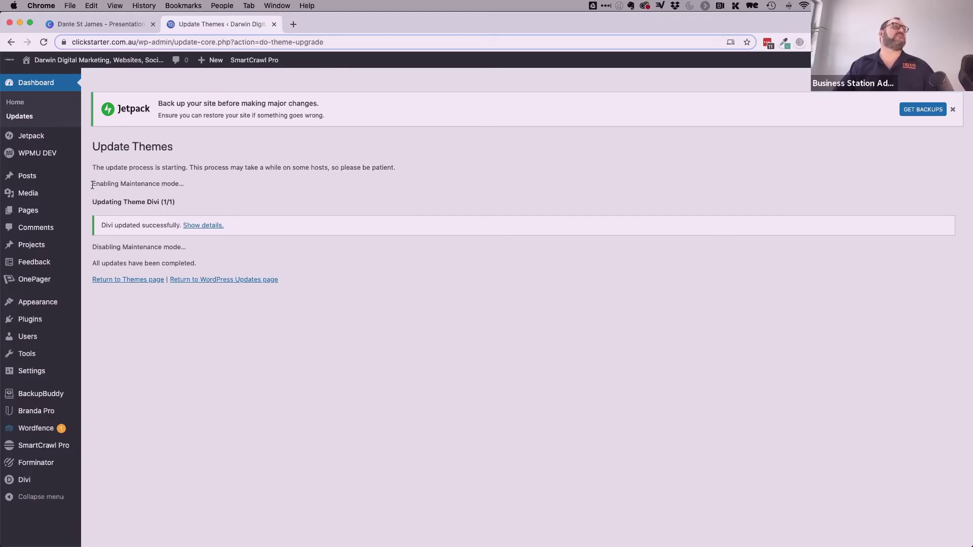
Highlight the messages about enabling and disabling maintenance mode in the theme update log, then clear the selection.
drag(92, 185, 186, 187)
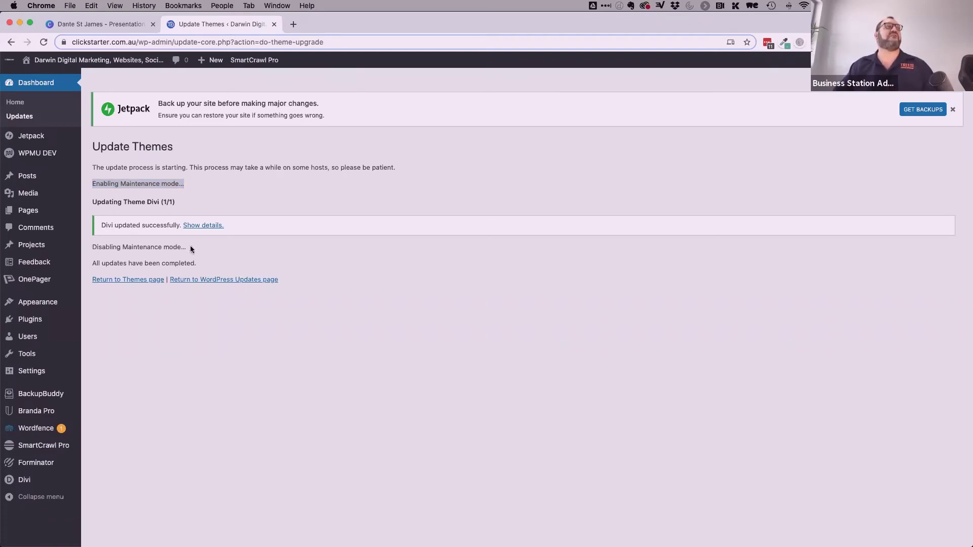
drag(190, 247, 76, 248)
click(271, 257)
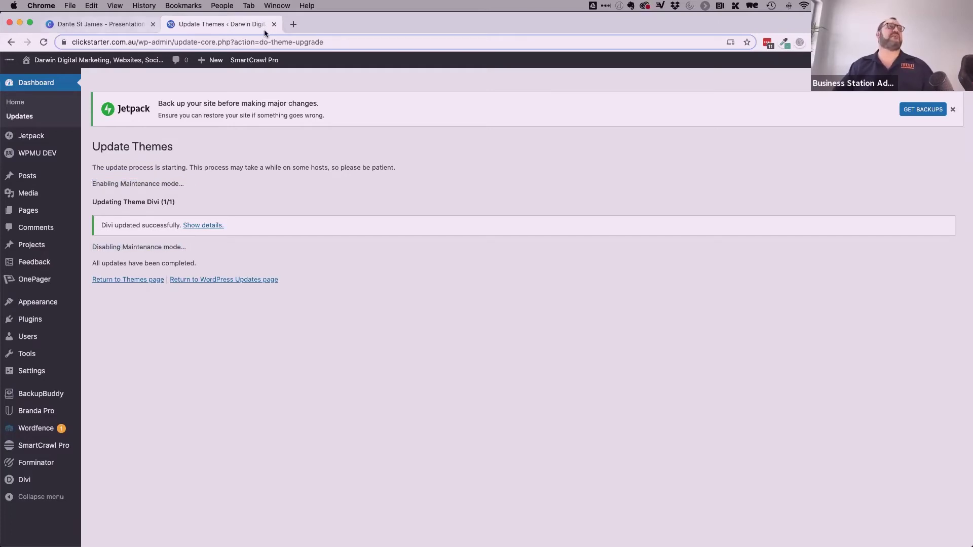
Load clickstarter.com.au in a new browser tab and check the homepage's layout down the page.
click(295, 26)
text(cl)
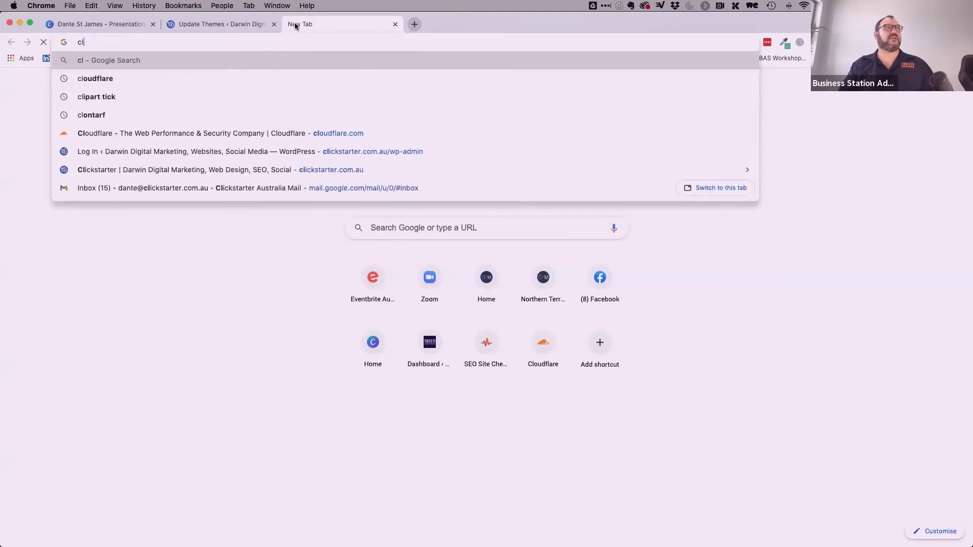
text(ickstarter.com.au)
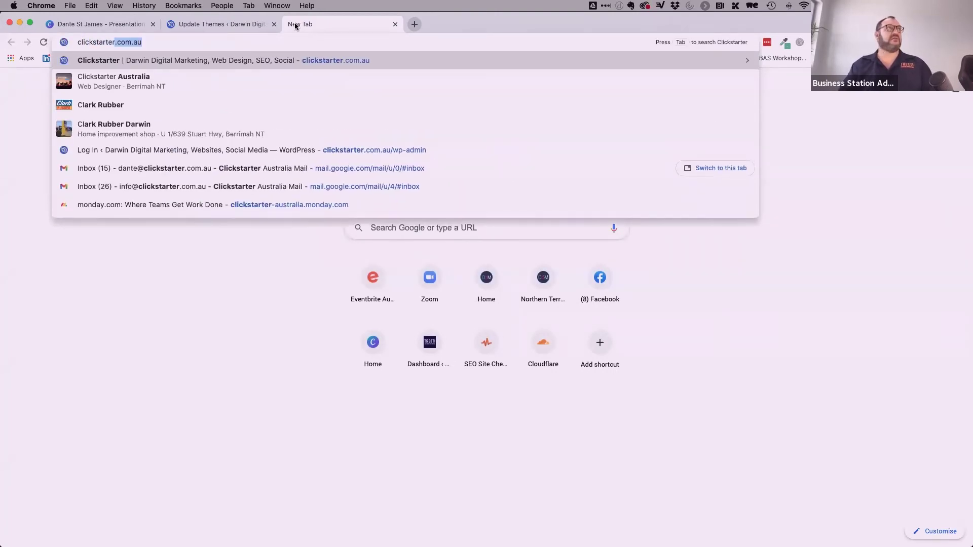
key(Return)
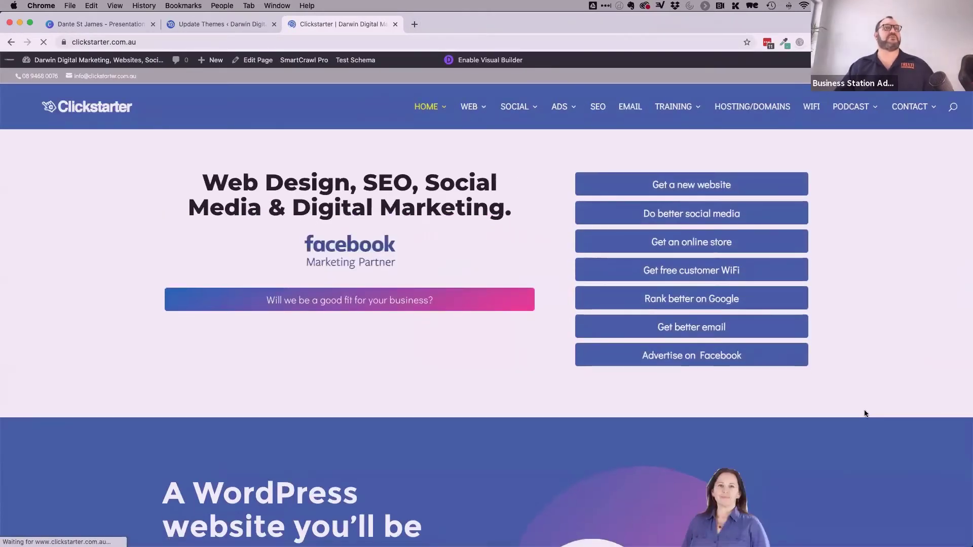
scroll(865, 411, down, 4)
scroll(866, 413, down, 10)
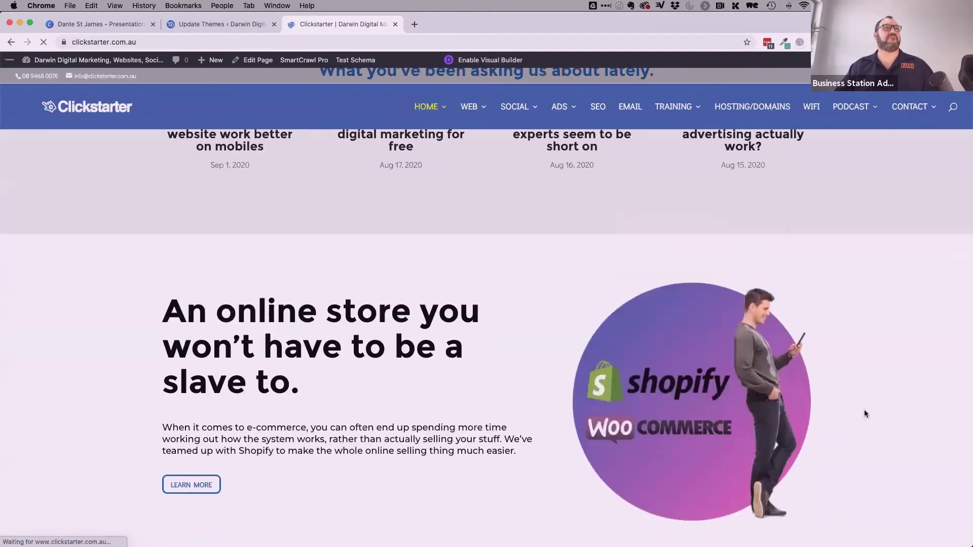
scroll(865, 411, up, 10)
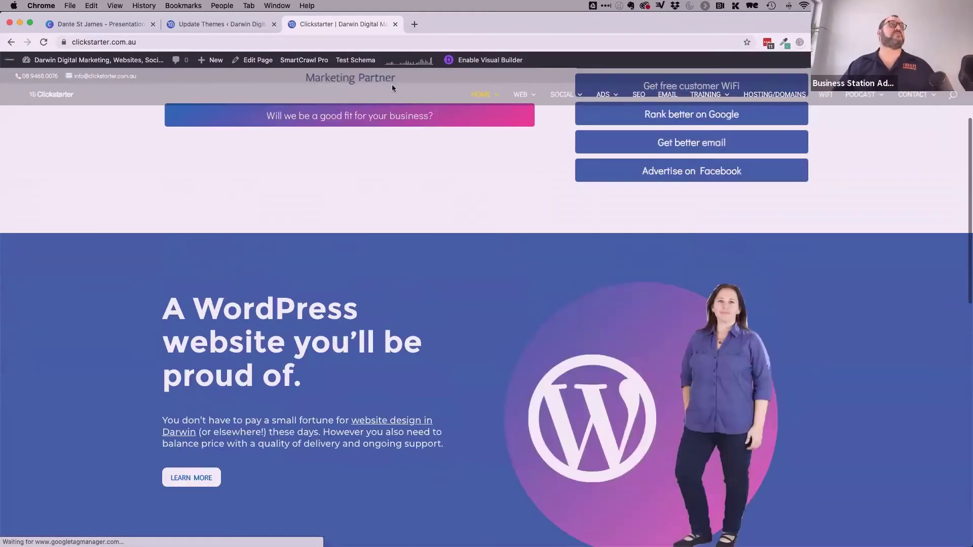
scroll(391, 87, up, 4)
Return to the site's admin area and examine Jetpack's site stats, security, performance and connection sections.
click(218, 24)
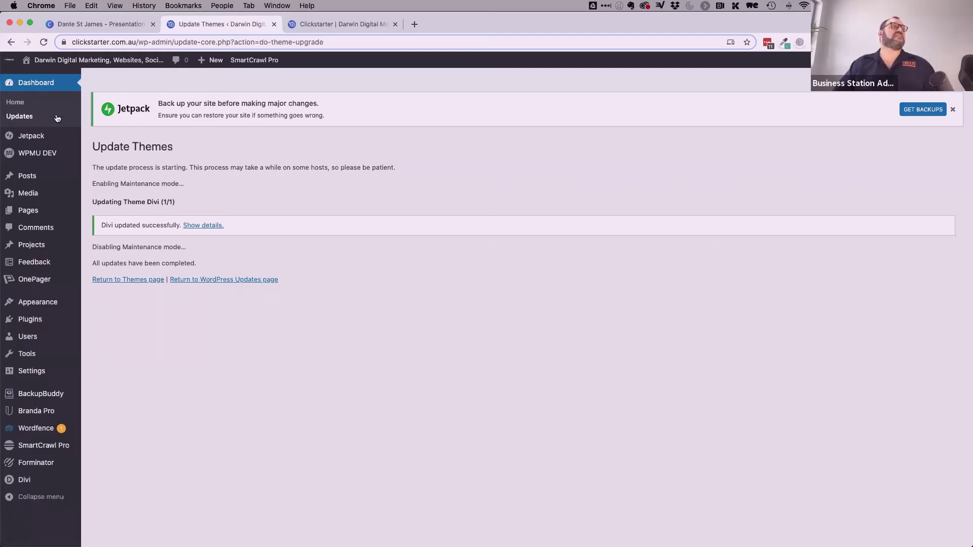
mouse_move(42, 392)
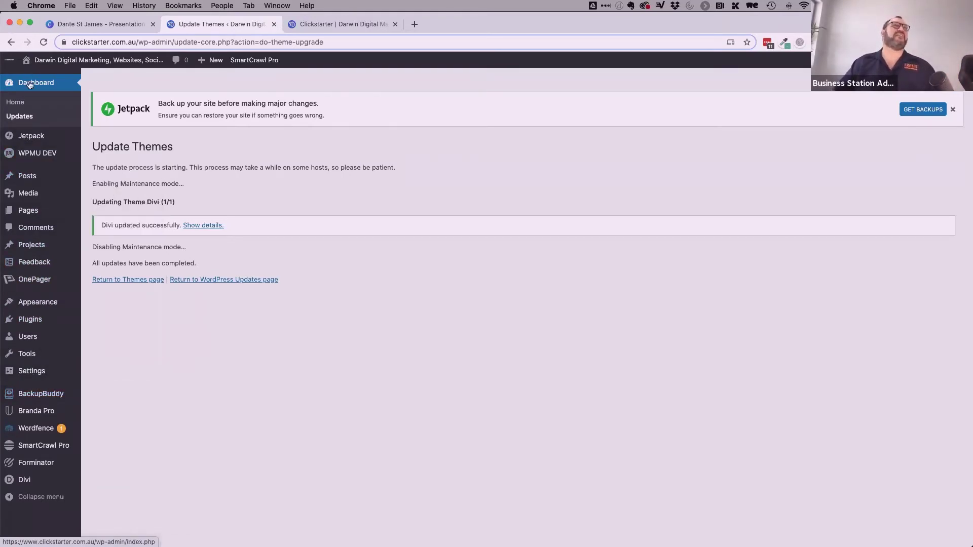
mouse_move(23, 287)
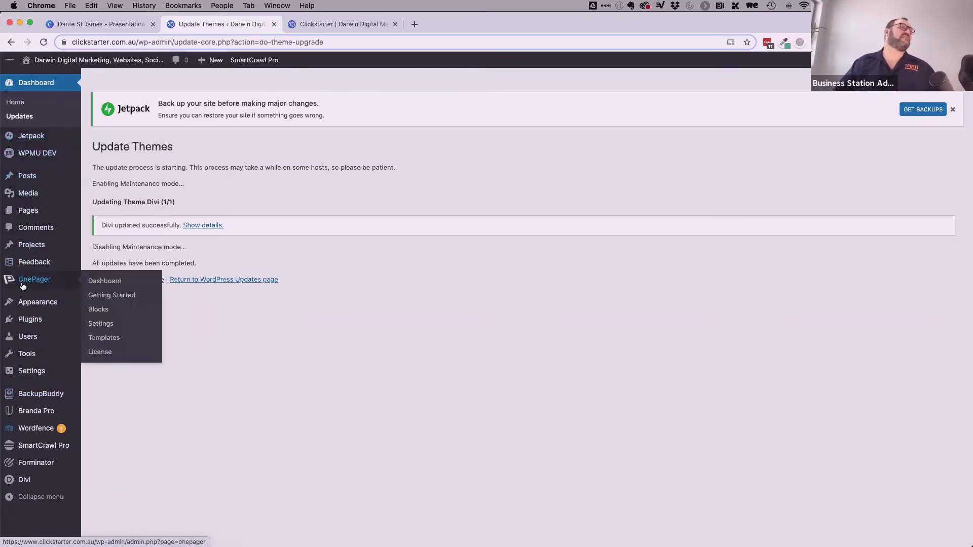
click(27, 137)
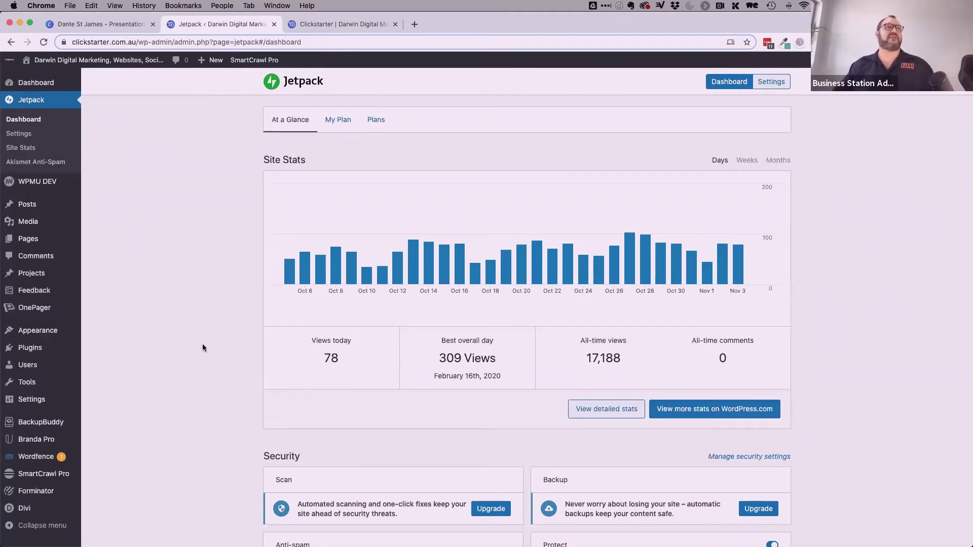
scroll(212, 396, down, 6)
scroll(212, 396, down, 4)
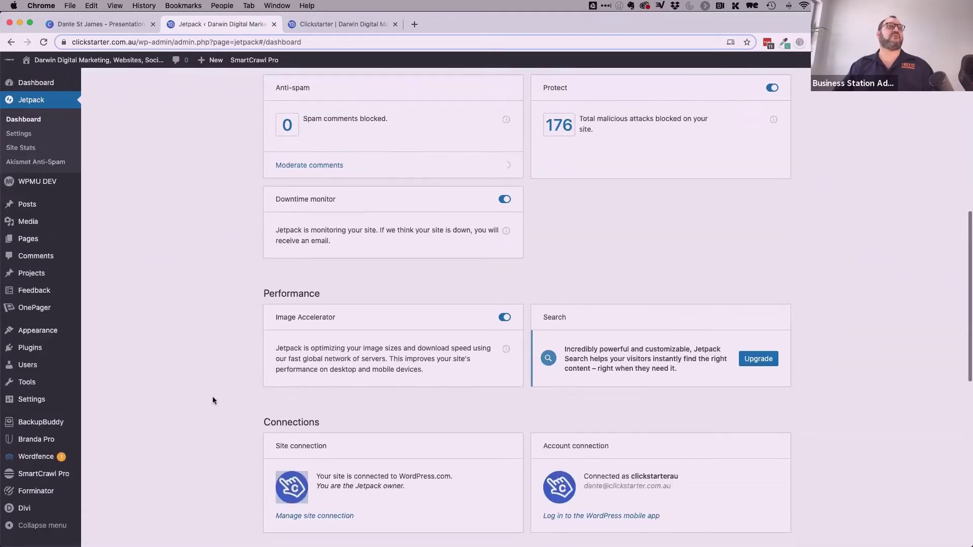
scroll(212, 397, up, 1)
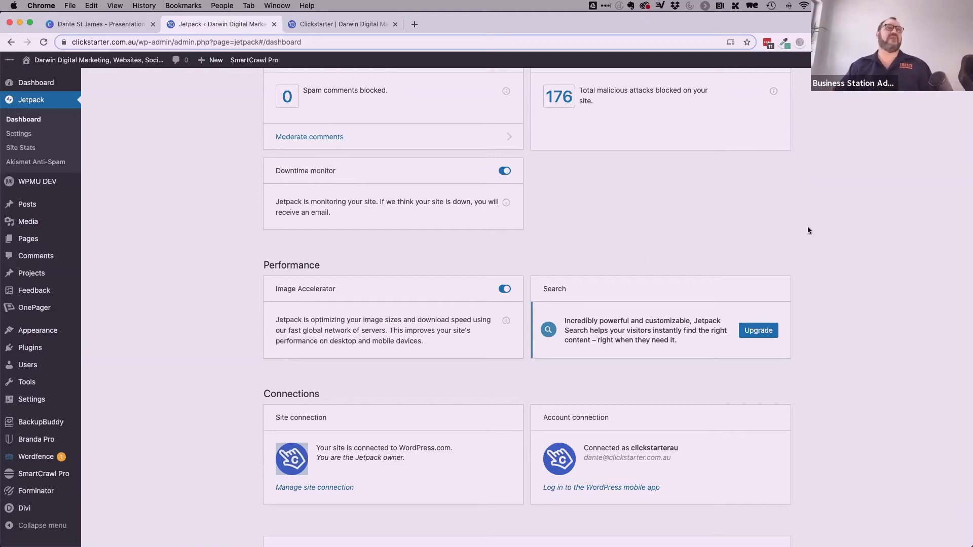
scroll(808, 228, up, 3)
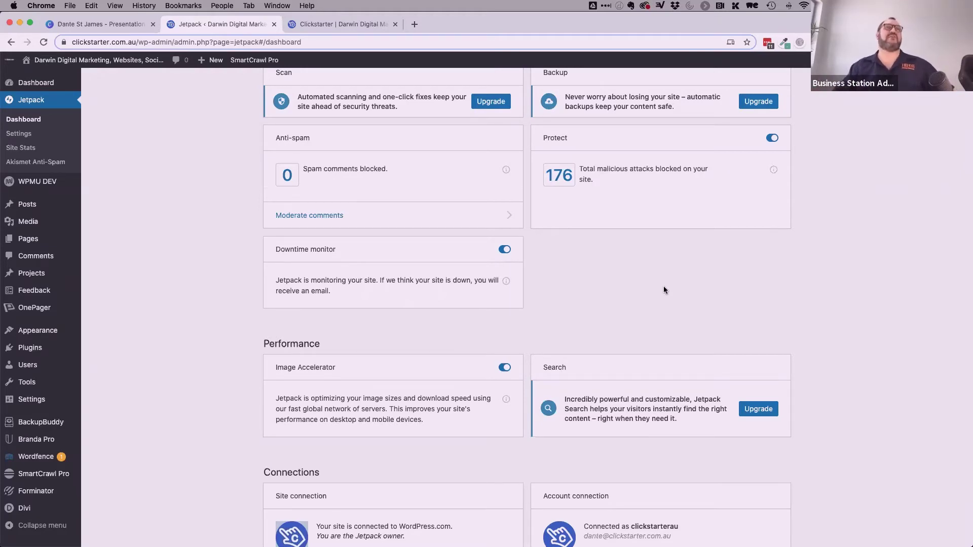
scroll(664, 290, up, 3)
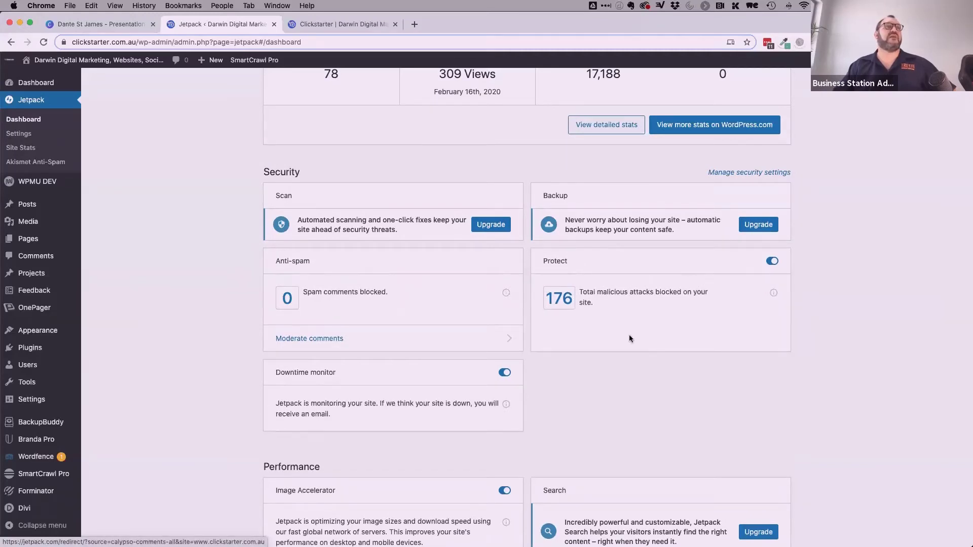
scroll(610, 337, down, 5)
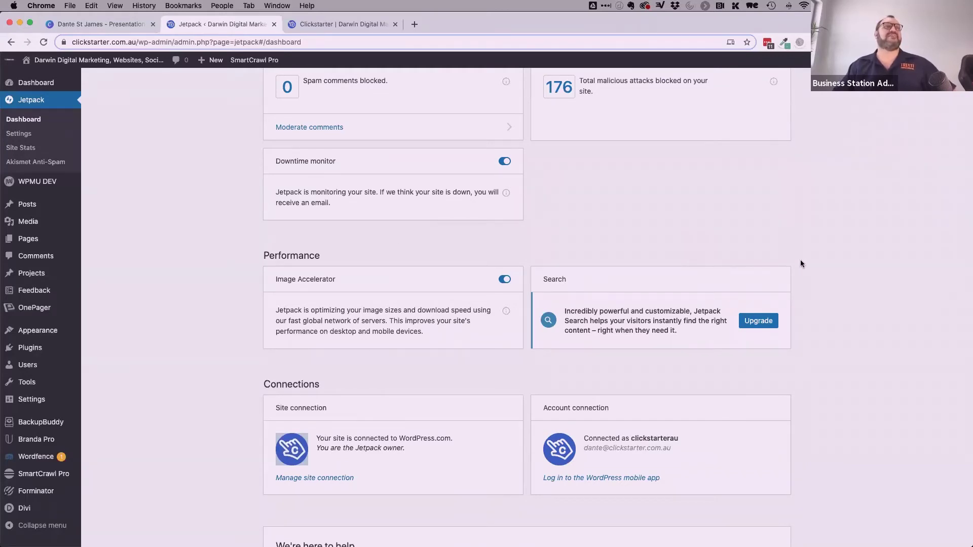
scroll(863, 342, down, 3)
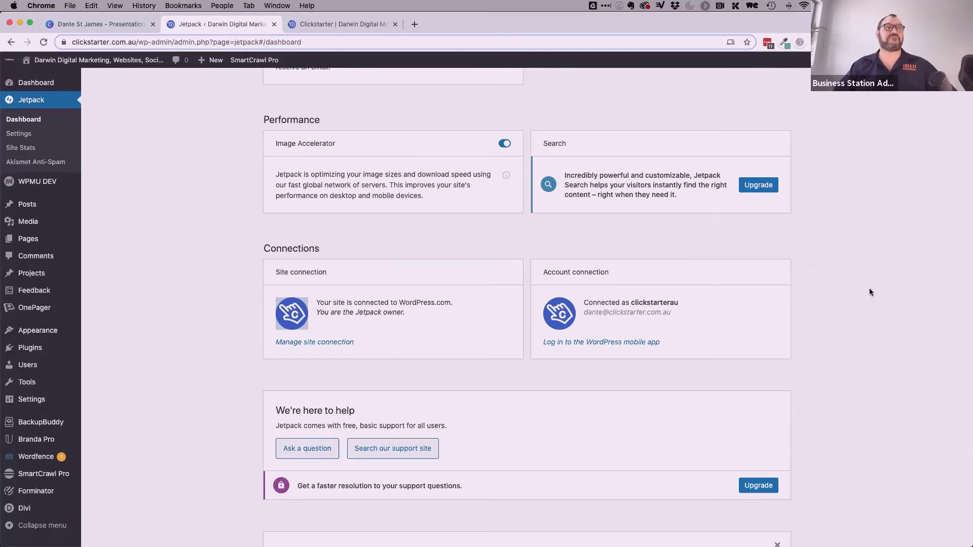
scroll(869, 292, up, 15)
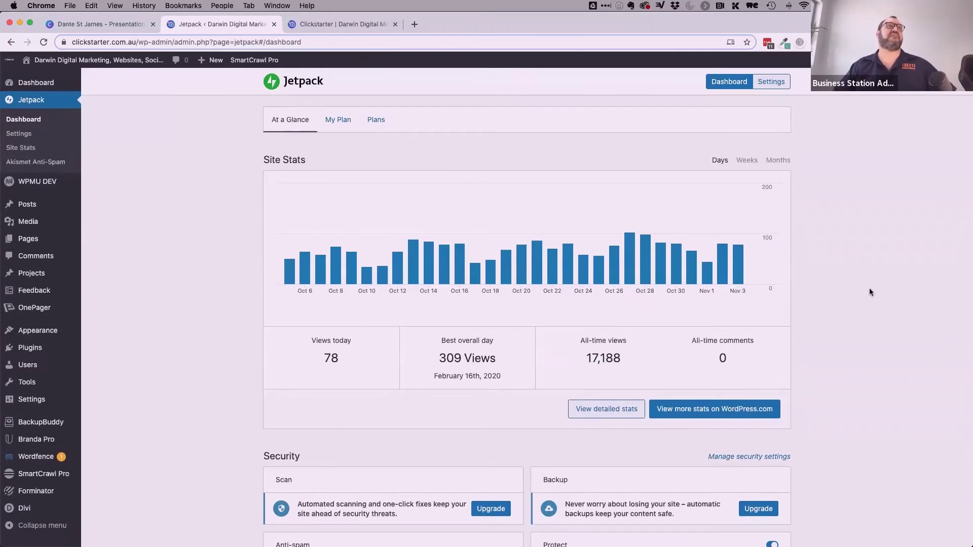
Check the site's current Jetpack plan and open the available upgrade plans on WordPress.com.
click(338, 120)
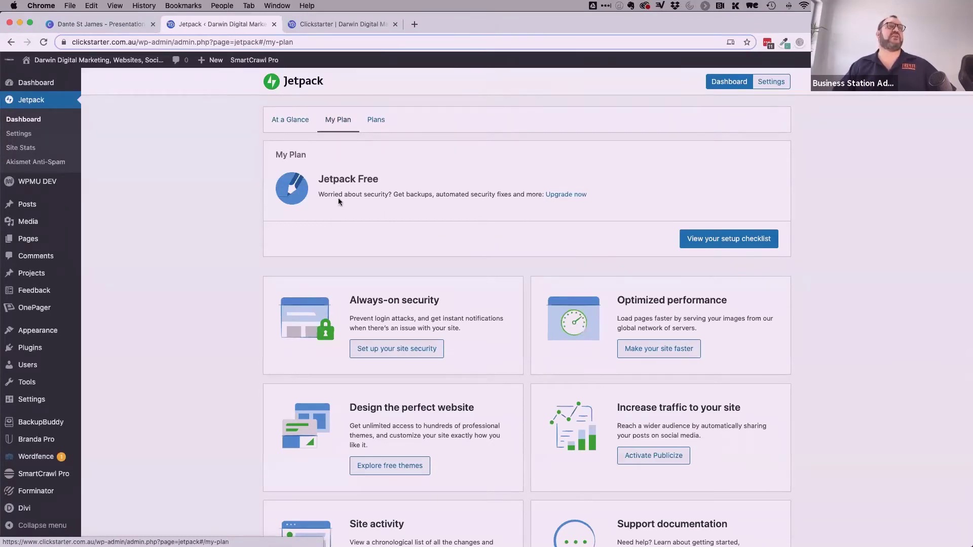
scroll(284, 281, down, 2)
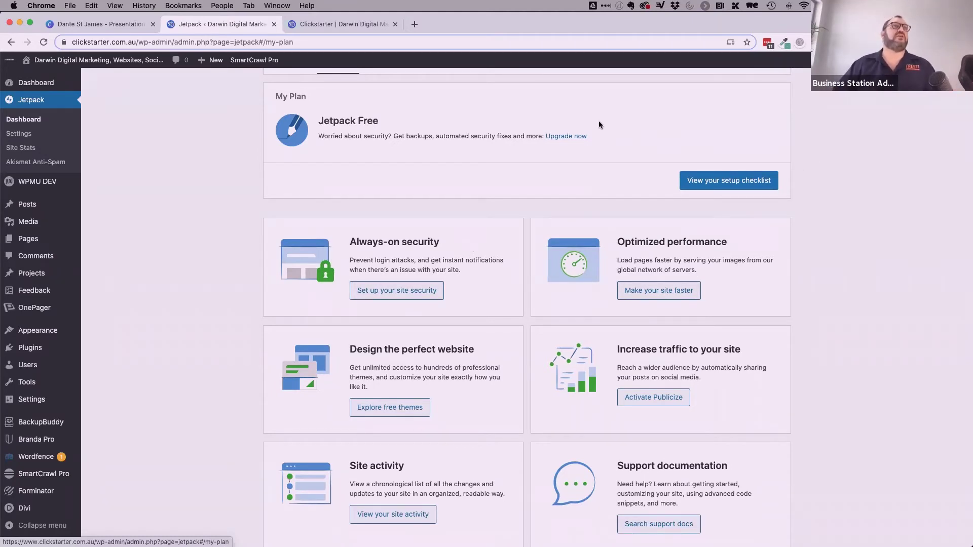
click(576, 136)
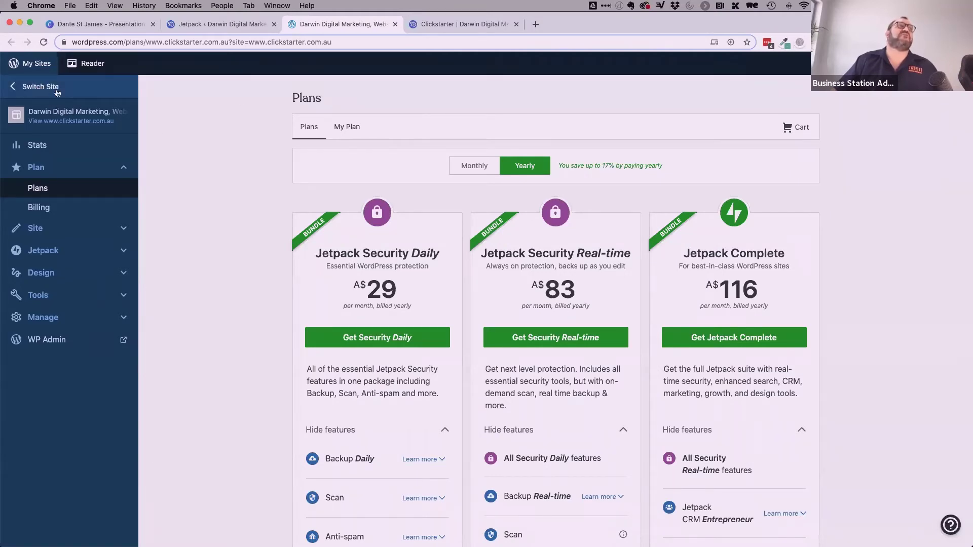
Switch WordPress.com from the single site to All My Sites and open the combined stats for all sites.
click(217, 24)
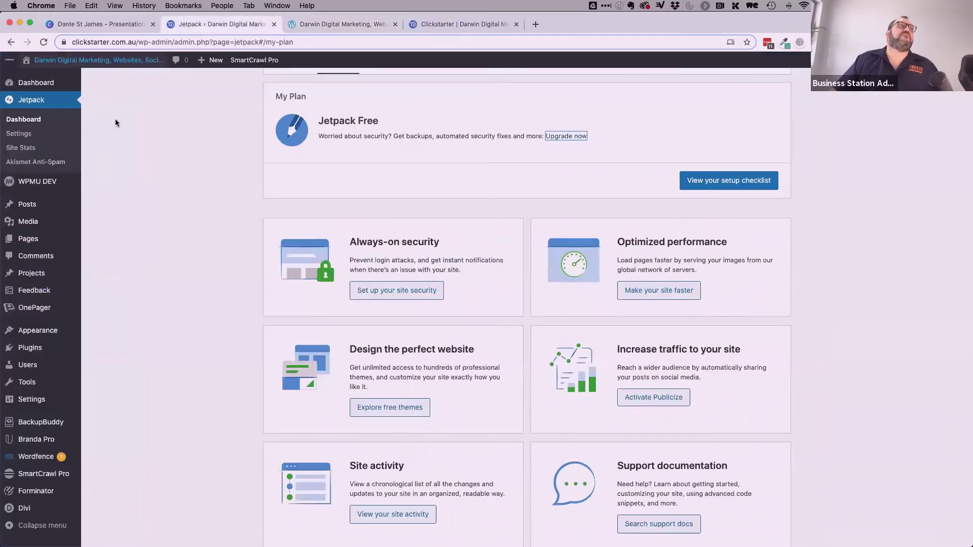
click(347, 23)
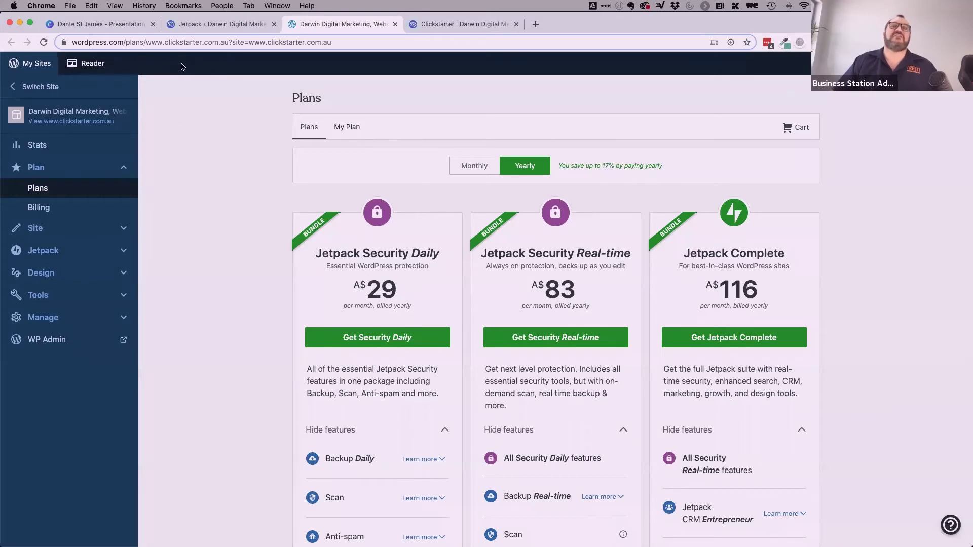
click(42, 86)
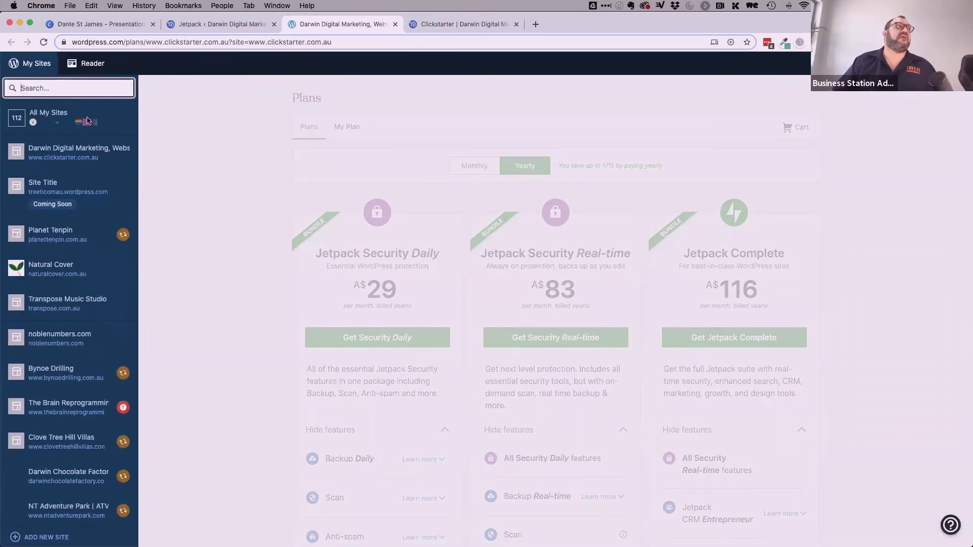
scroll(53, 369, down, 10)
scroll(42, 101, up, 15)
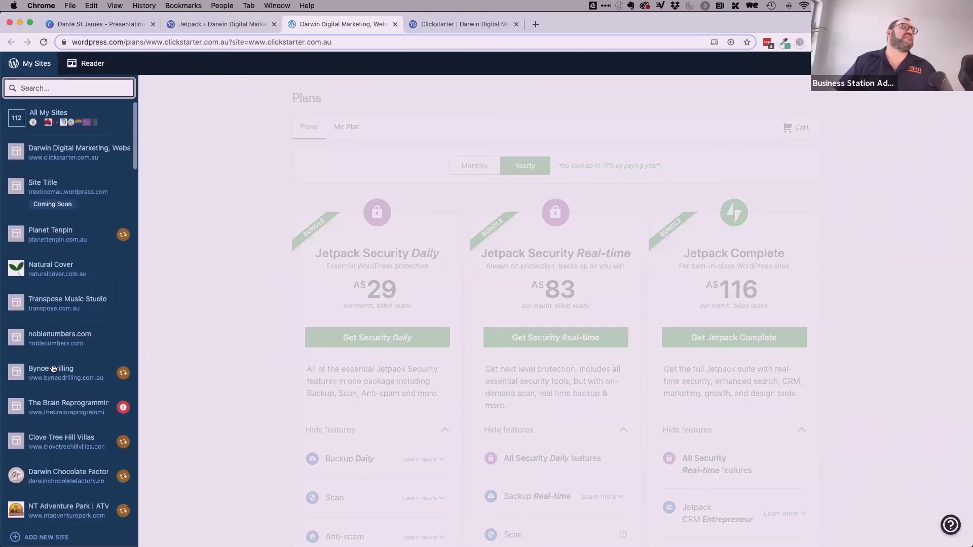
click(44, 113)
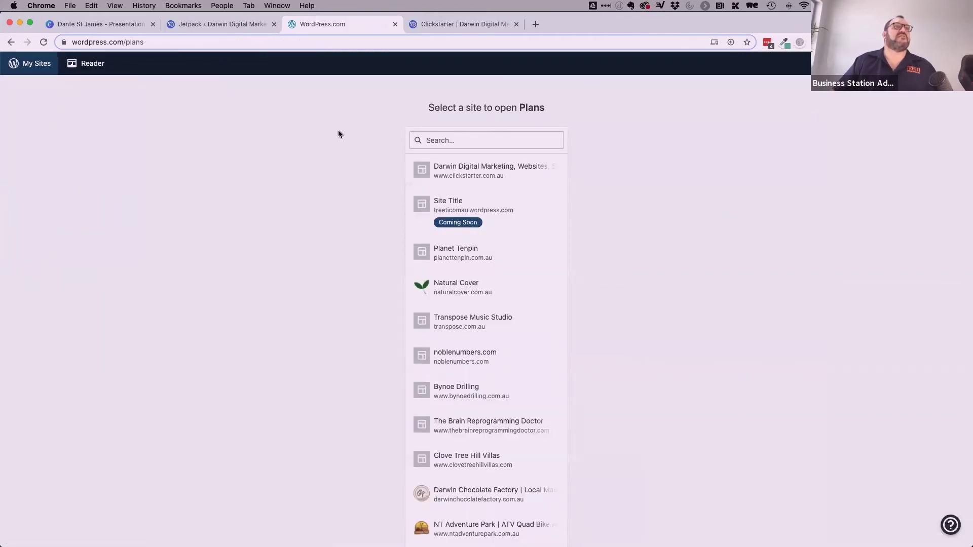
click(23, 60)
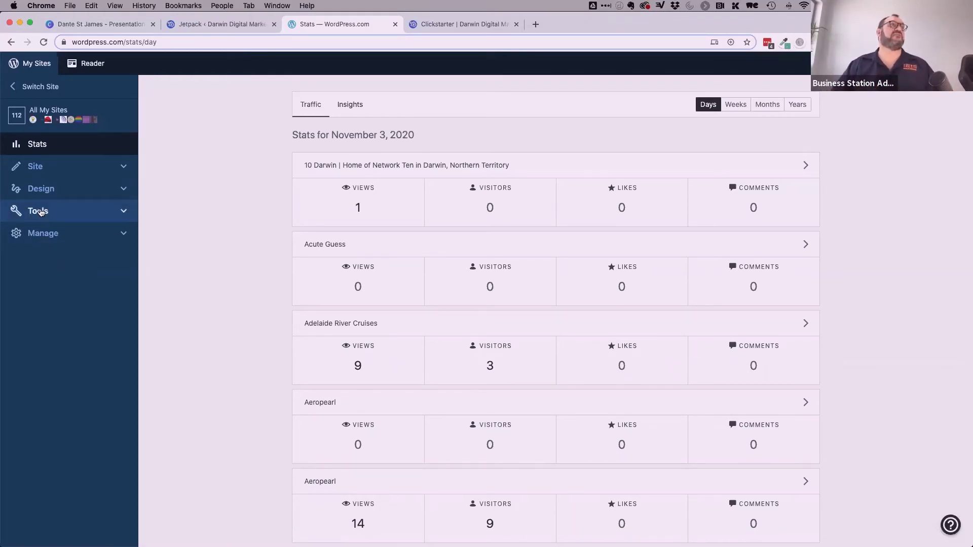
Open the list of installed plugins across all sites, dismiss the error notice, and update all 18 outdated plugins.
click(39, 232)
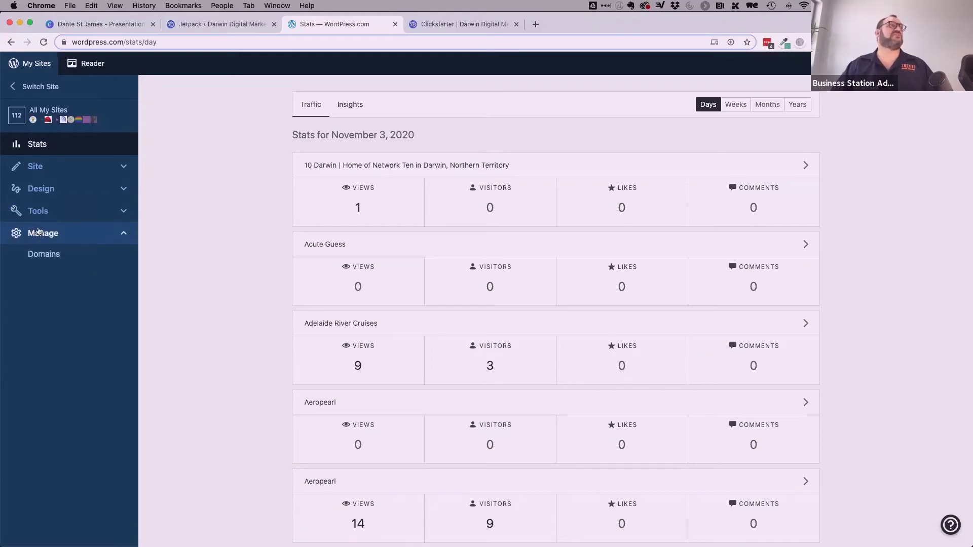
click(38, 211)
click(41, 233)
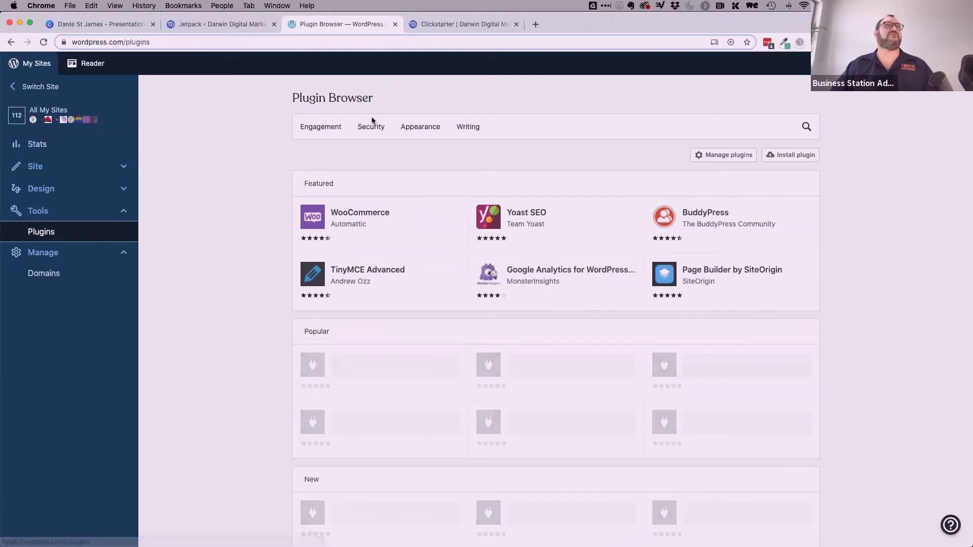
click(720, 157)
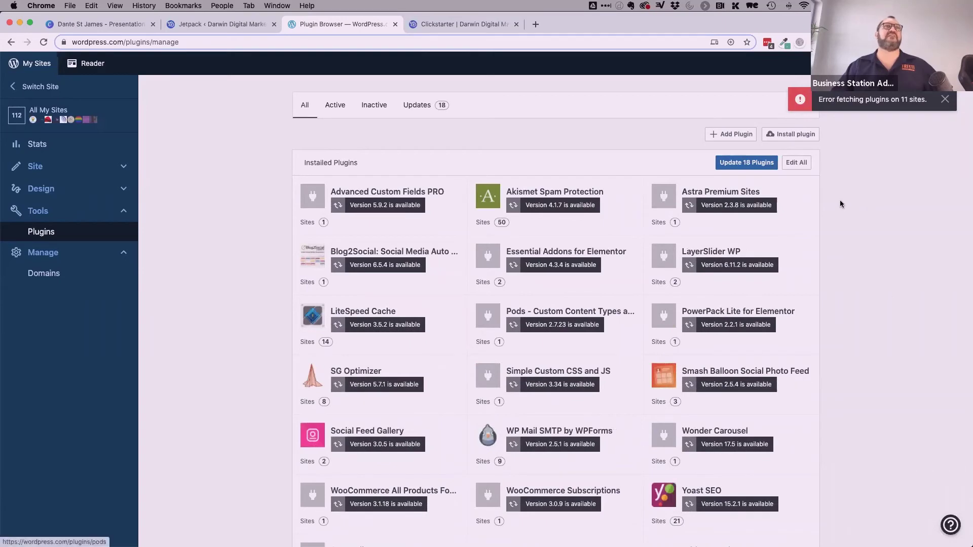
click(945, 99)
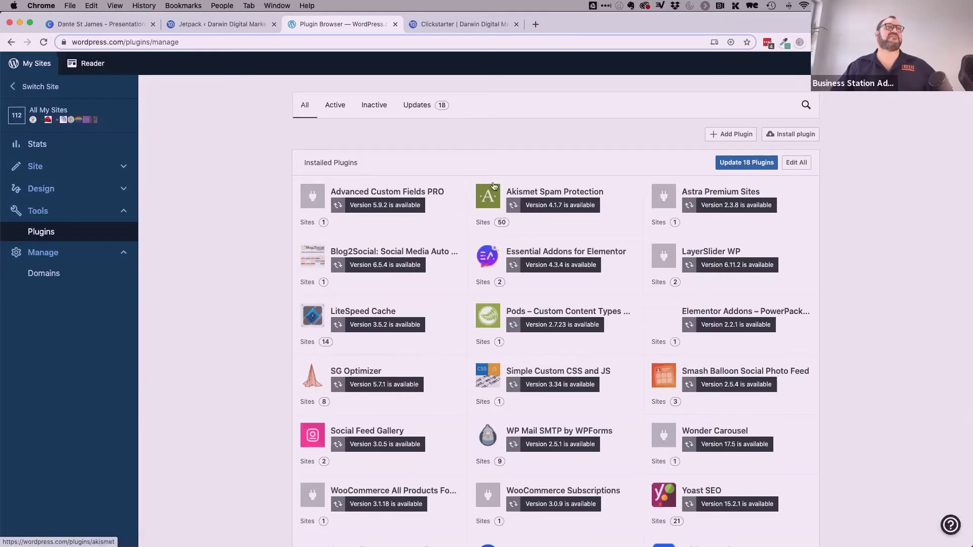
click(736, 165)
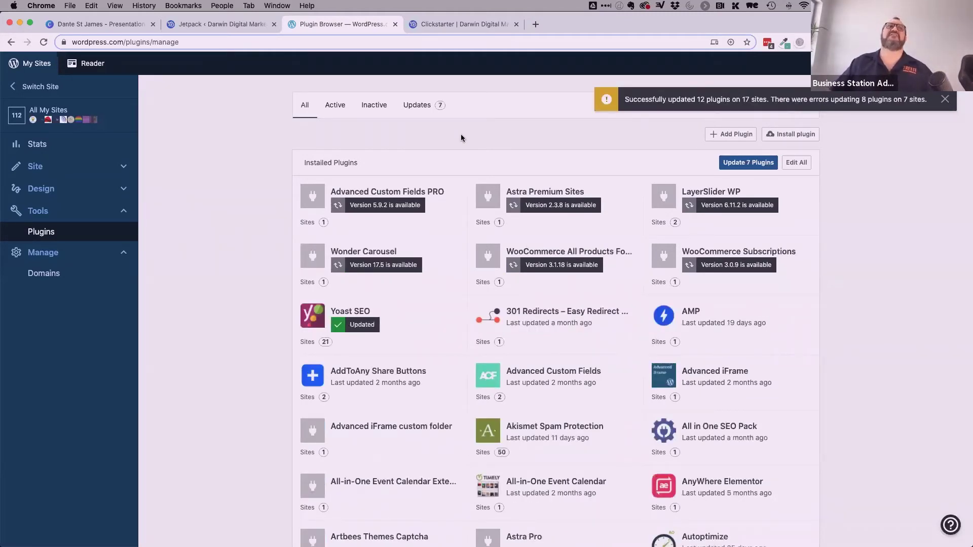
Return to the site's own admin area, open Wordfence, and review and accept its updated terms of use and privacy policy.
click(218, 24)
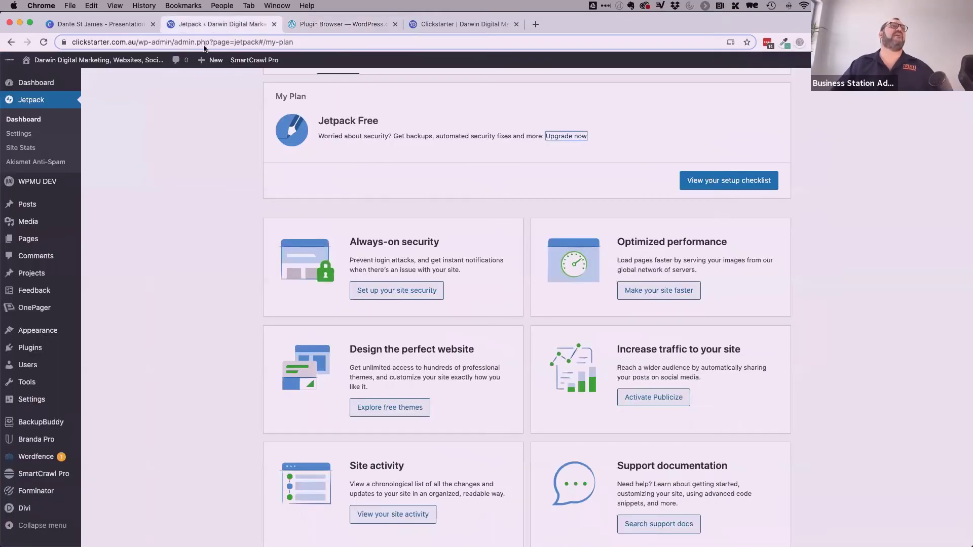
scroll(181, 236, up, 3)
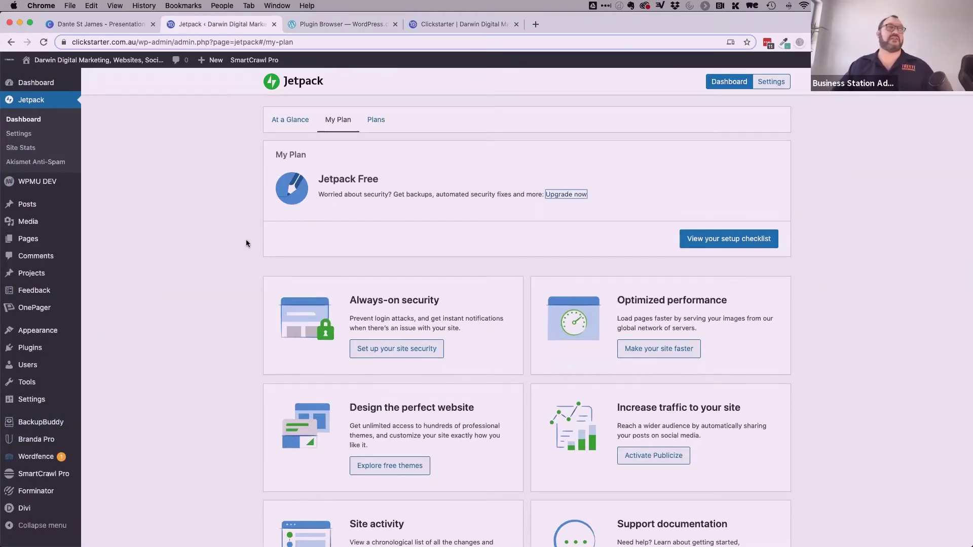
click(33, 459)
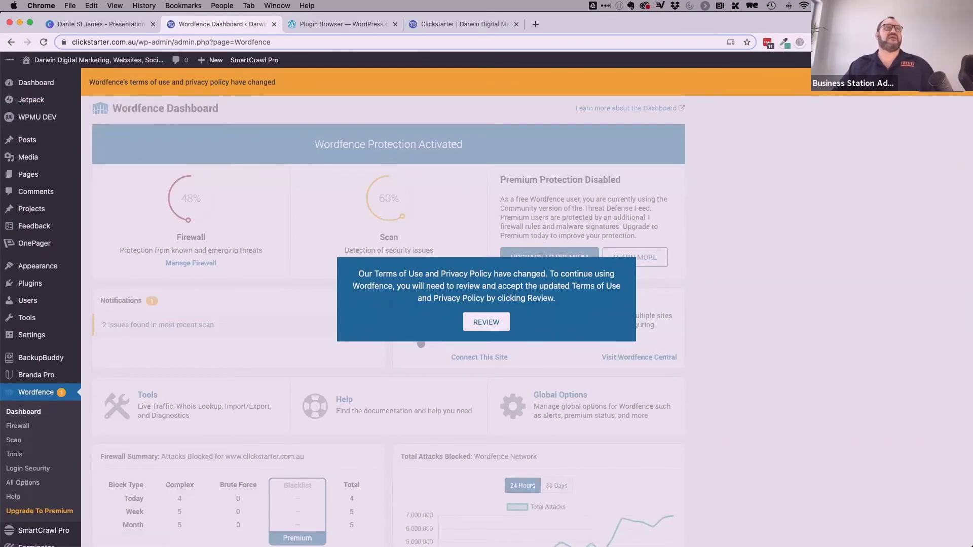
click(488, 323)
click(648, 322)
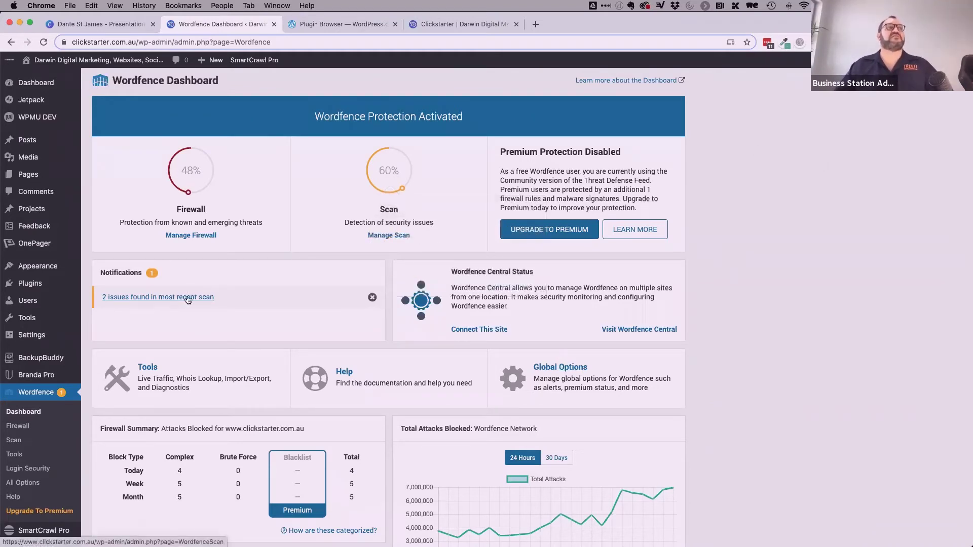
Open the issues found in the most recent Wordfence scan and complete the scan page's introductory tour.
click(150, 298)
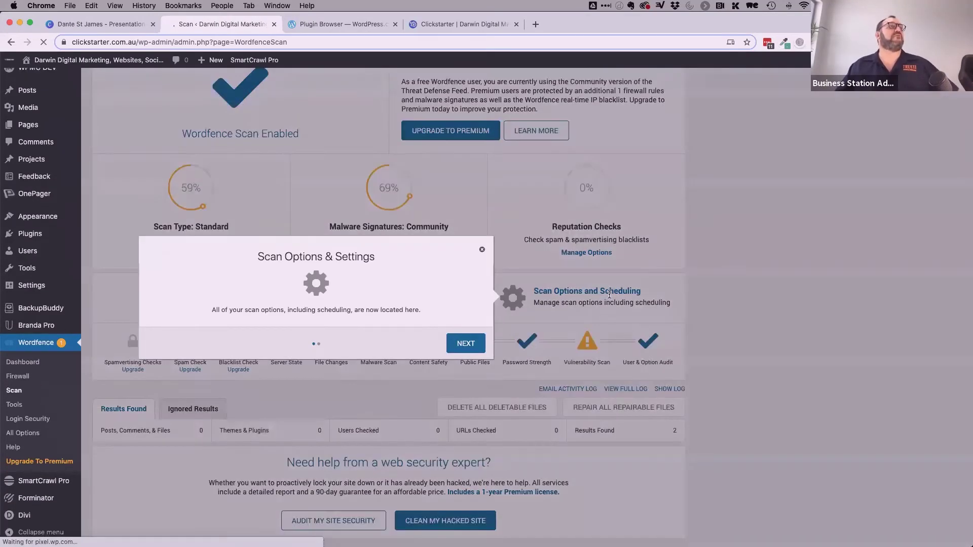
click(461, 319)
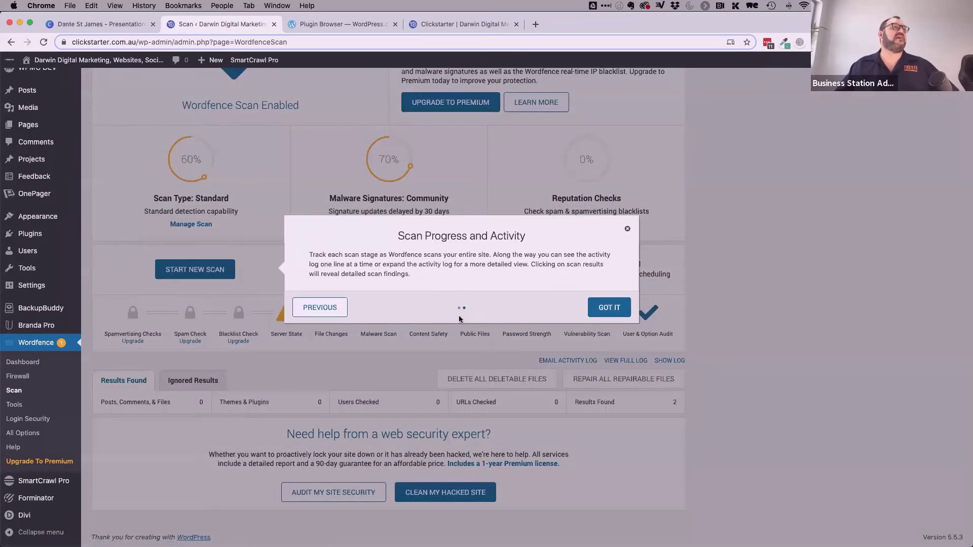
click(603, 311)
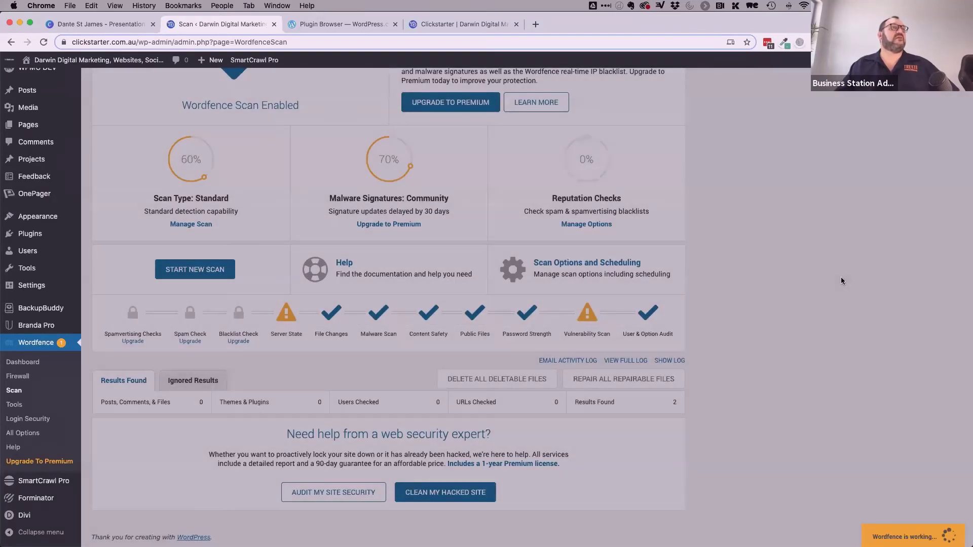
scroll(706, 354, down, 3)
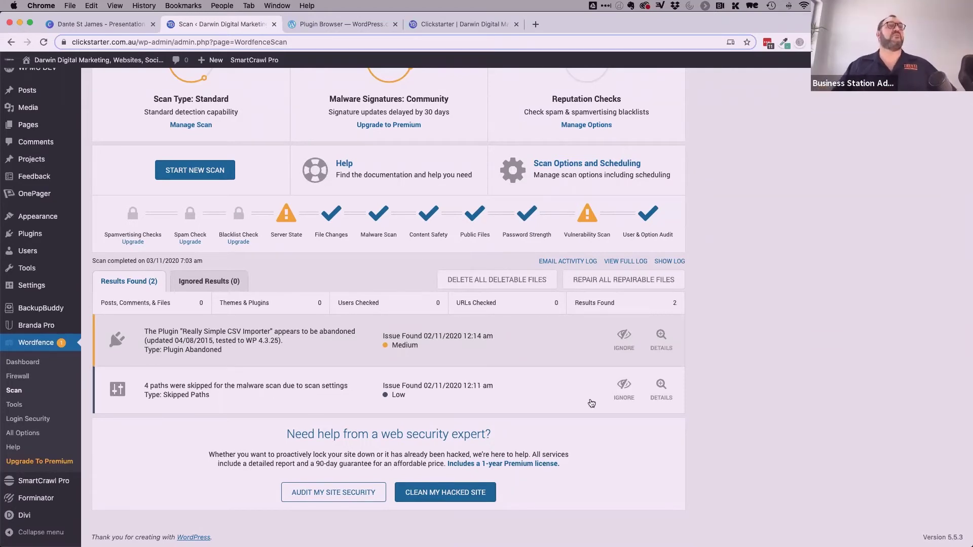
Expand the abandoned-plugin issue, go from it to the installed plugins, and deactivate Really Simple CSV Importer.
click(269, 350)
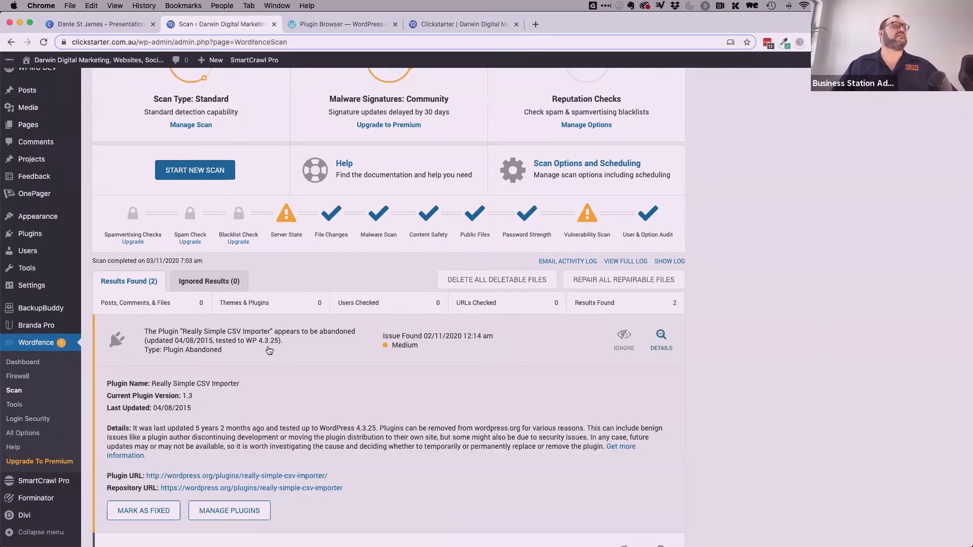
scroll(269, 390, down, 3)
scroll(268, 390, down, 2)
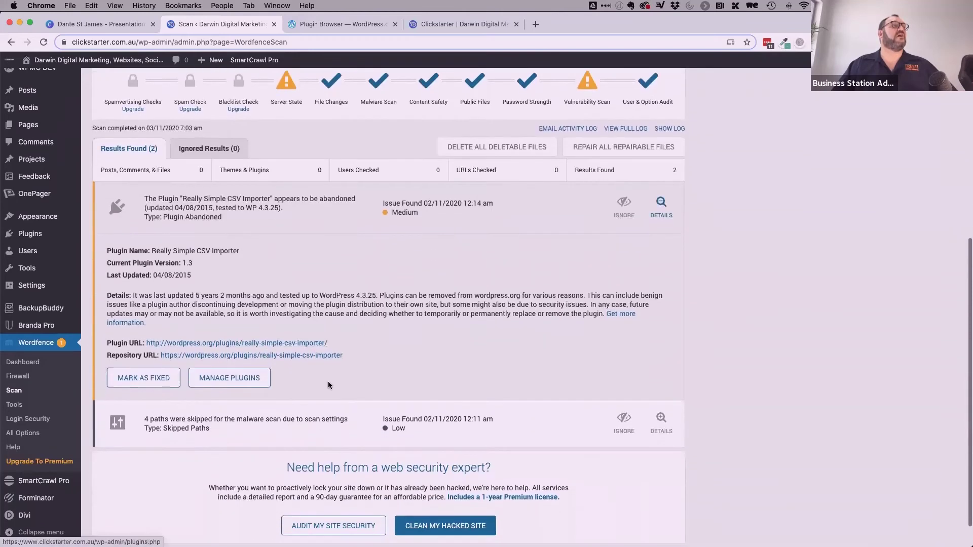
click(228, 377)
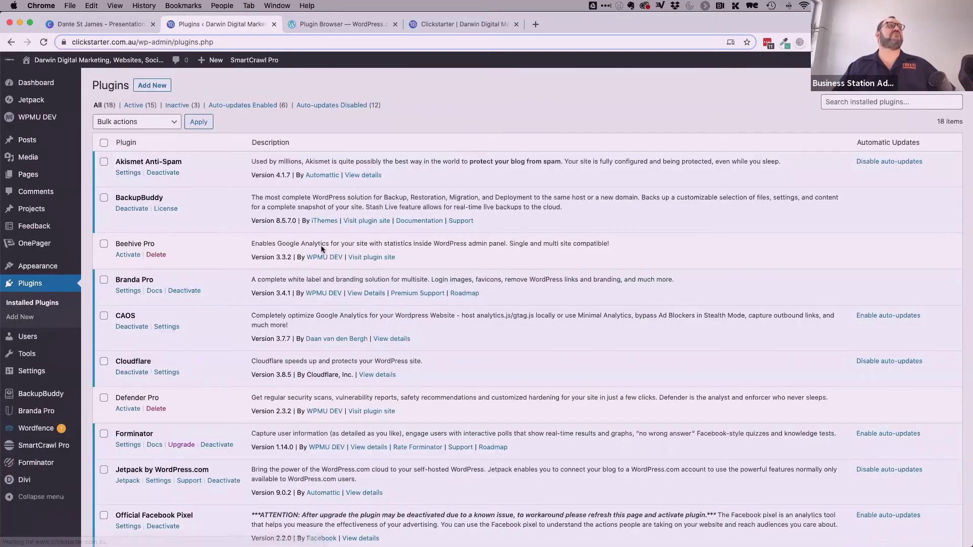
scroll(329, 309, down, 5)
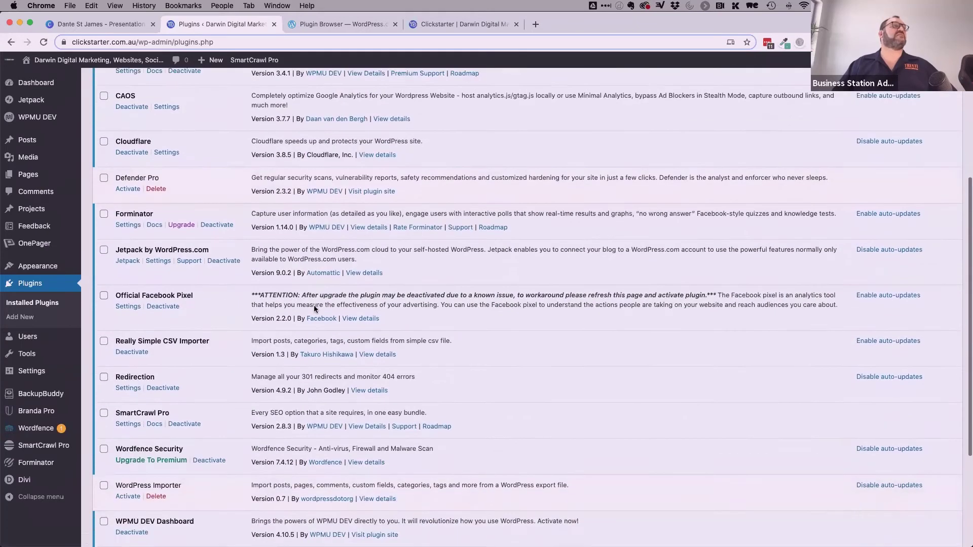
click(133, 323)
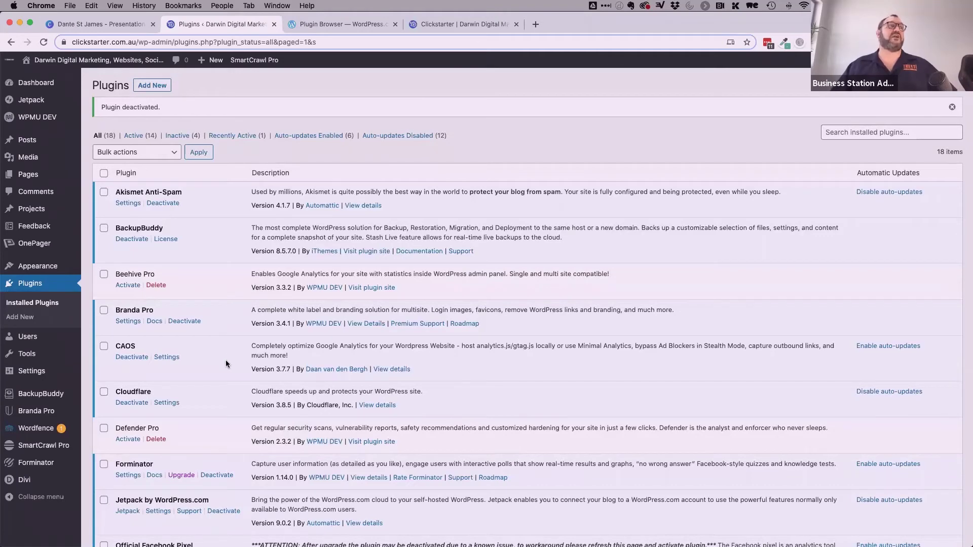
Delete the Really Simple CSV Importer plugin from the site and confirm the deletion.
scroll(214, 396, down, 5)
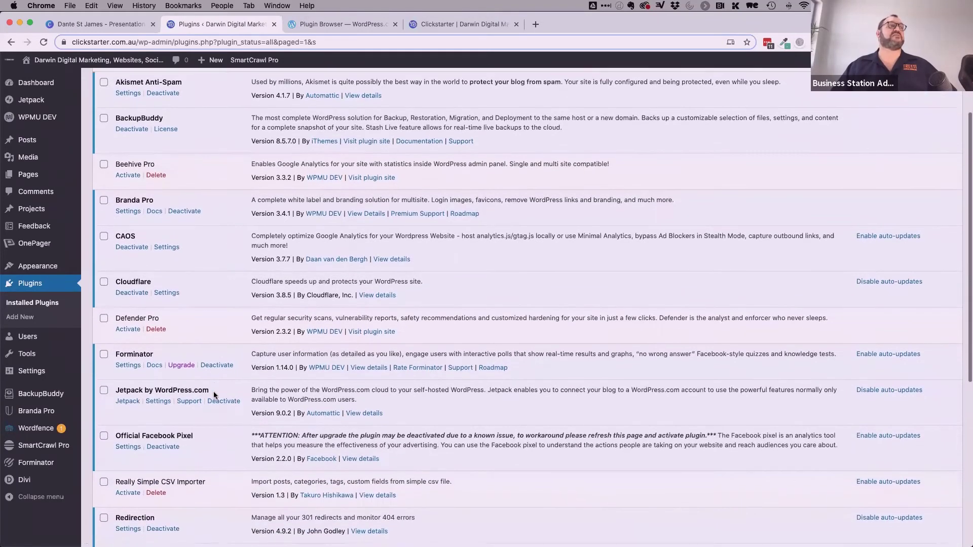
scroll(210, 390, down, 1)
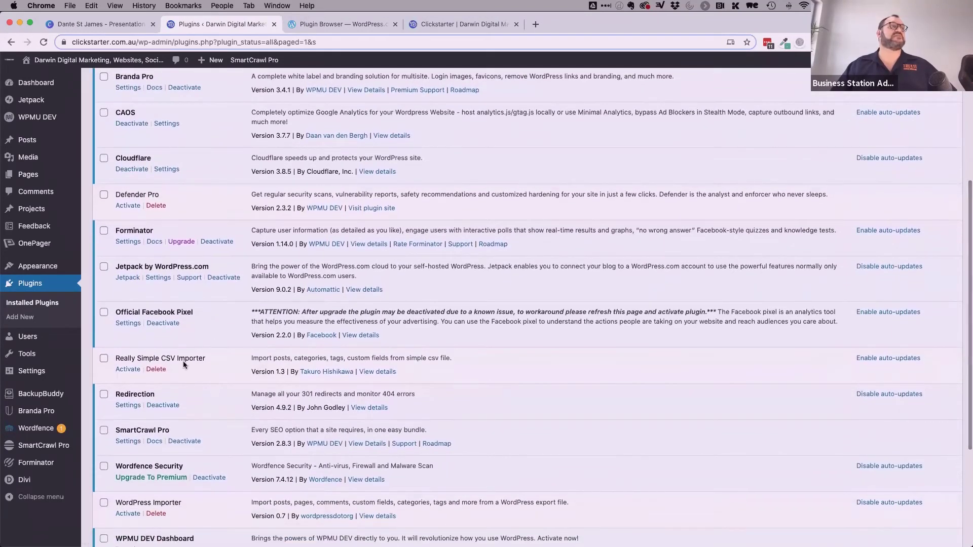
drag(124, 358, 192, 357)
click(157, 369)
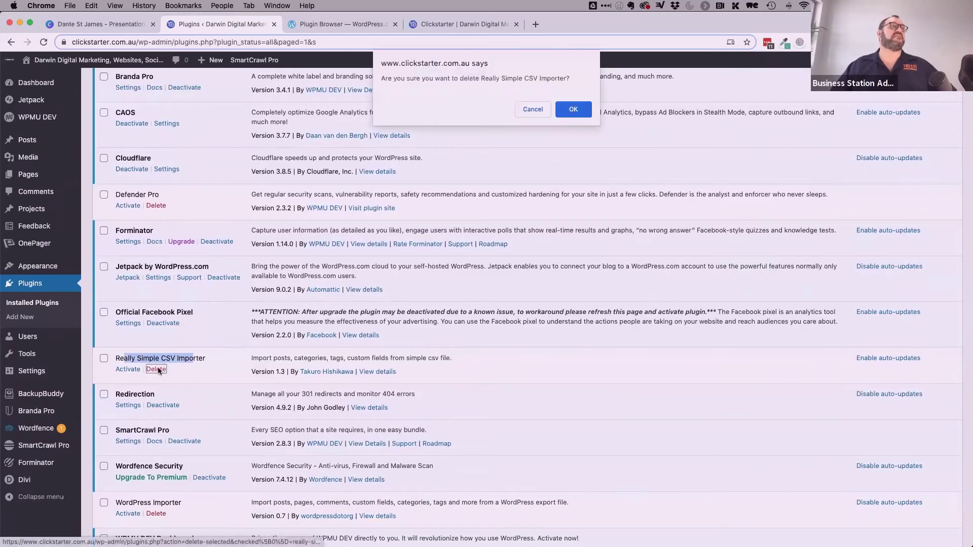
click(569, 105)
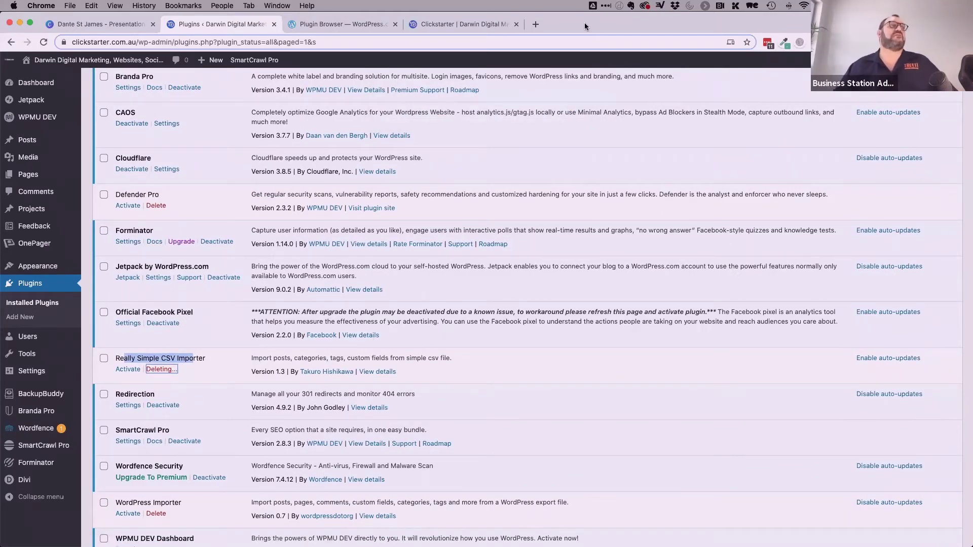
Return to the Wordfence dashboard, dismiss the update tour, and reopen the issues from the most recent scan.
click(34, 428)
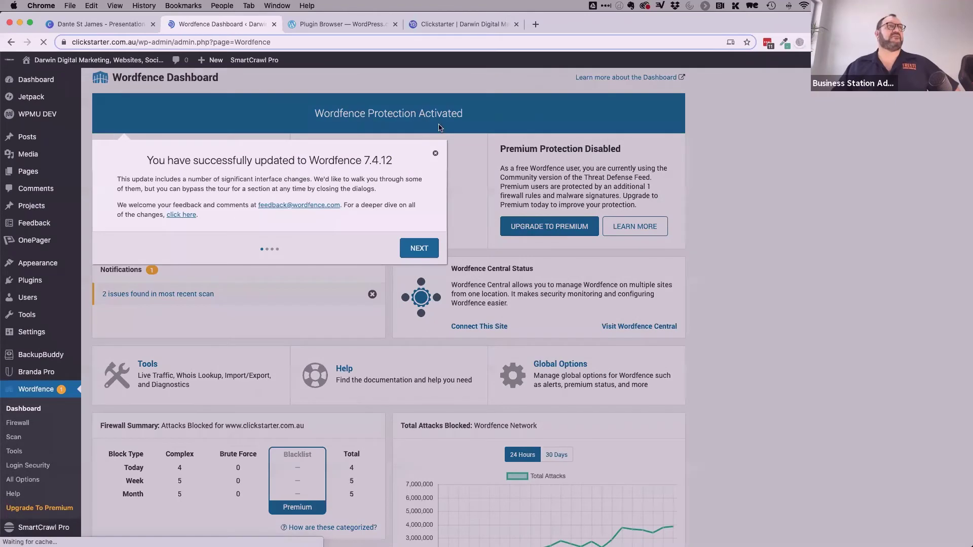
click(435, 153)
scroll(207, 187, down, 1)
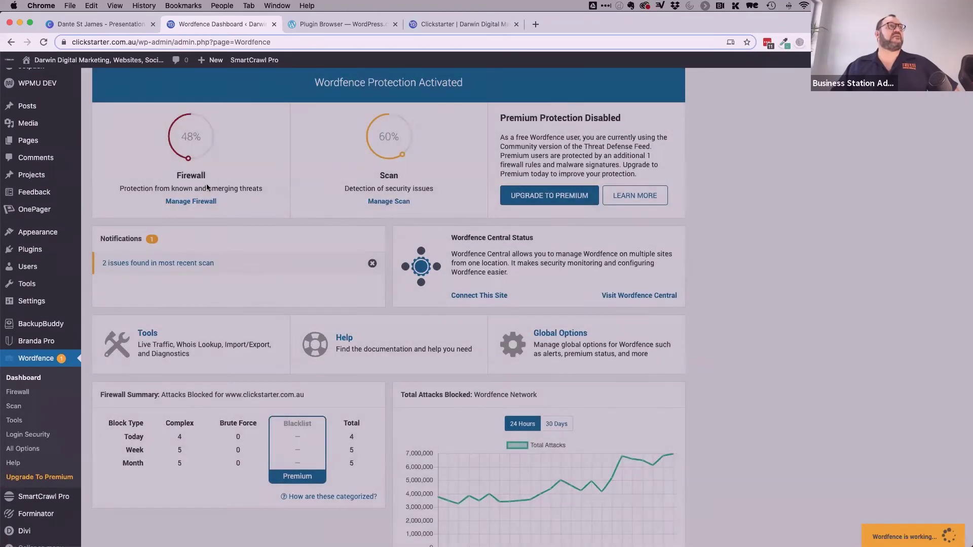
scroll(207, 188, down, 3)
click(158, 177)
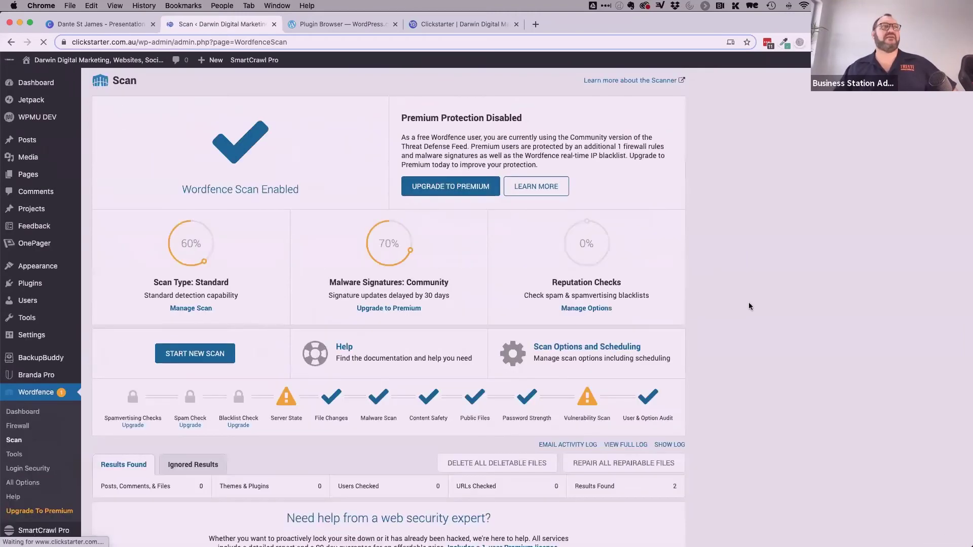
Mark the abandoned Really Simple CSV Importer issue as fixed in the scan results.
scroll(324, 435, down, 1)
scroll(324, 435, down, 2)
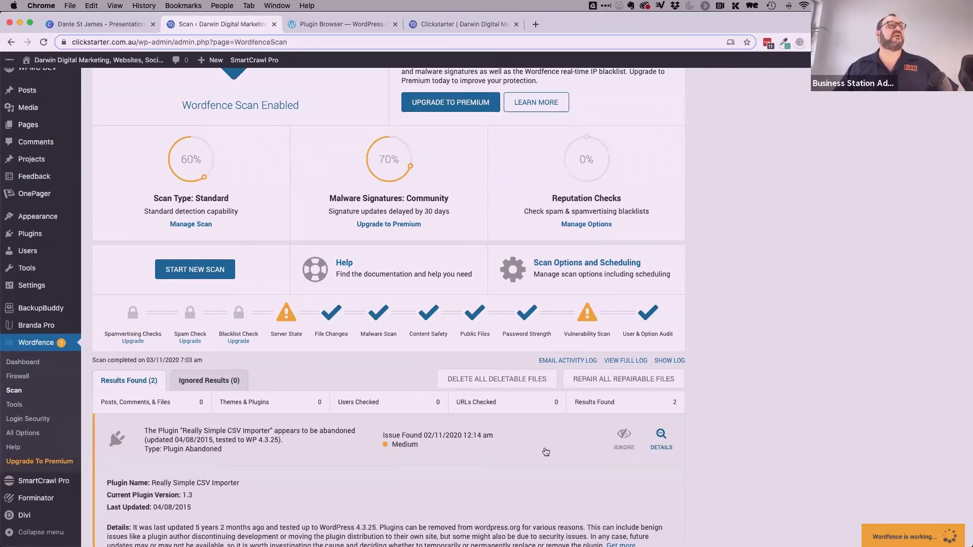
click(471, 432)
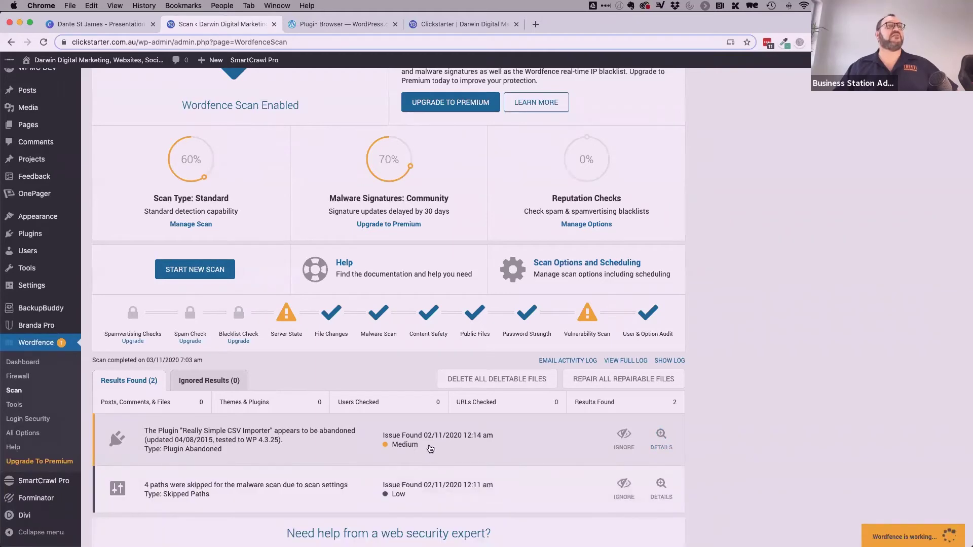
scroll(430, 449, down, 3)
click(336, 363)
scroll(312, 374, down, 7)
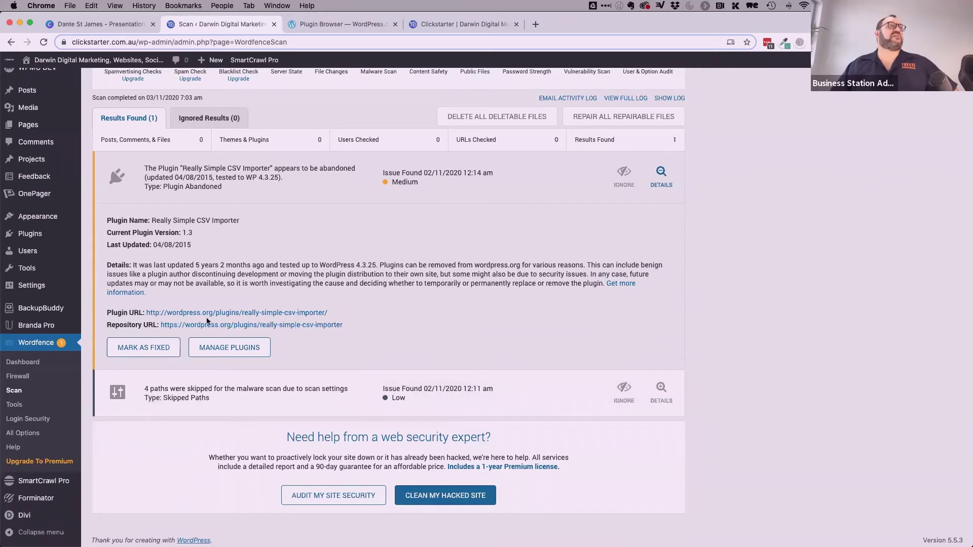
click(168, 346)
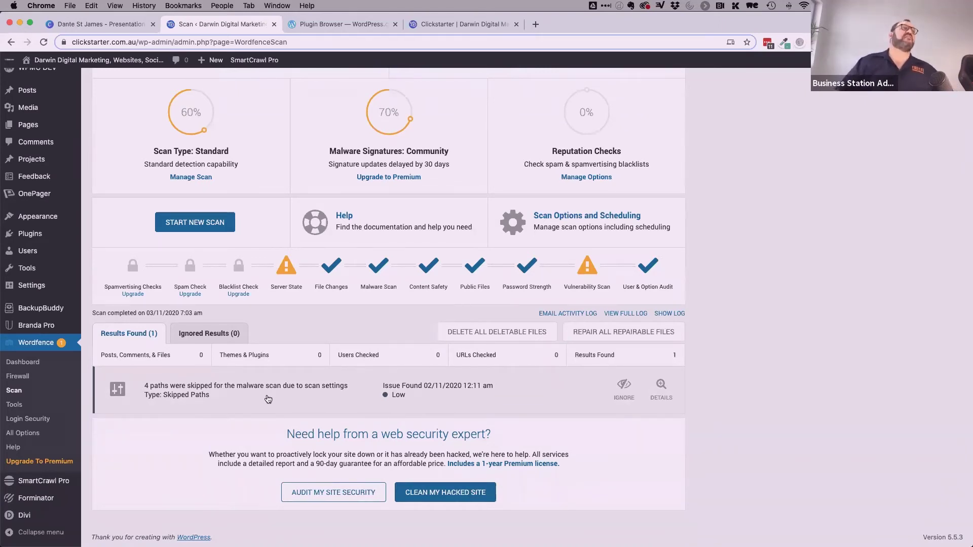
Expand the skipped-paths issue in the scan results and review which folders were left out of the malware scan.
click(256, 391)
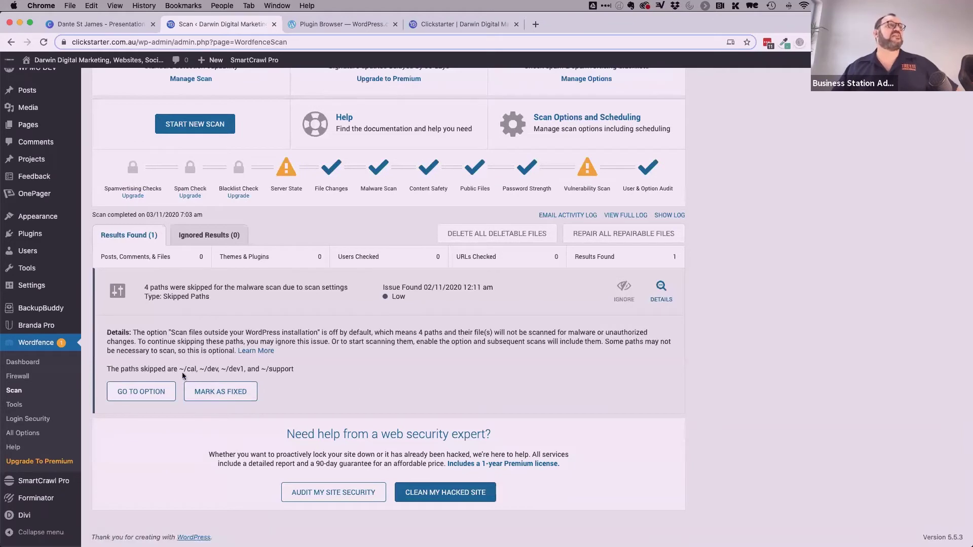
double_click(212, 369)
double_click(236, 369)
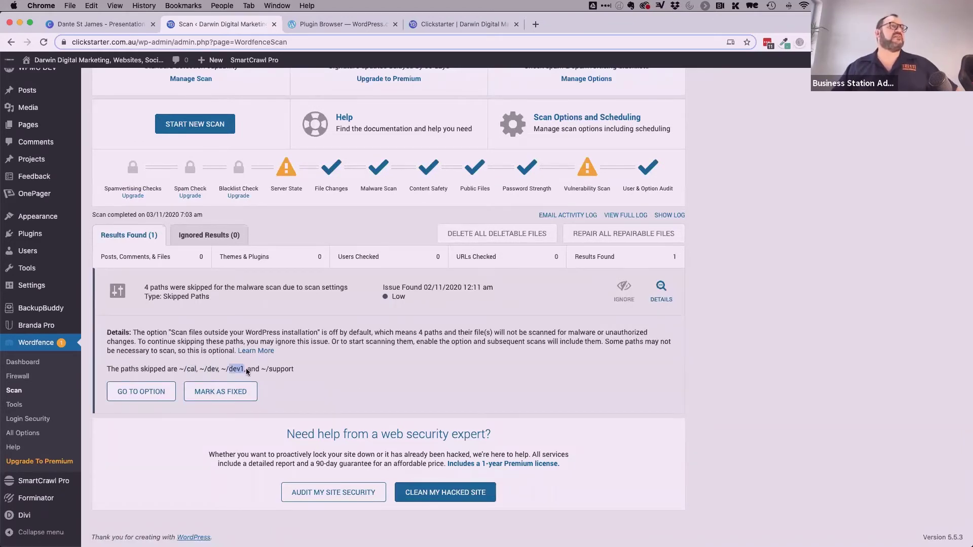
double_click(281, 369)
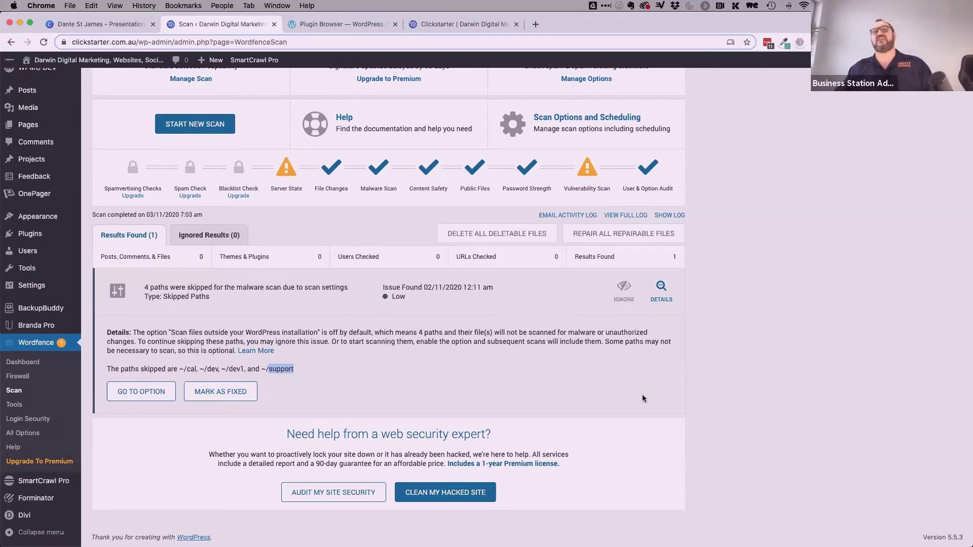
scroll(643, 399, up, 2)
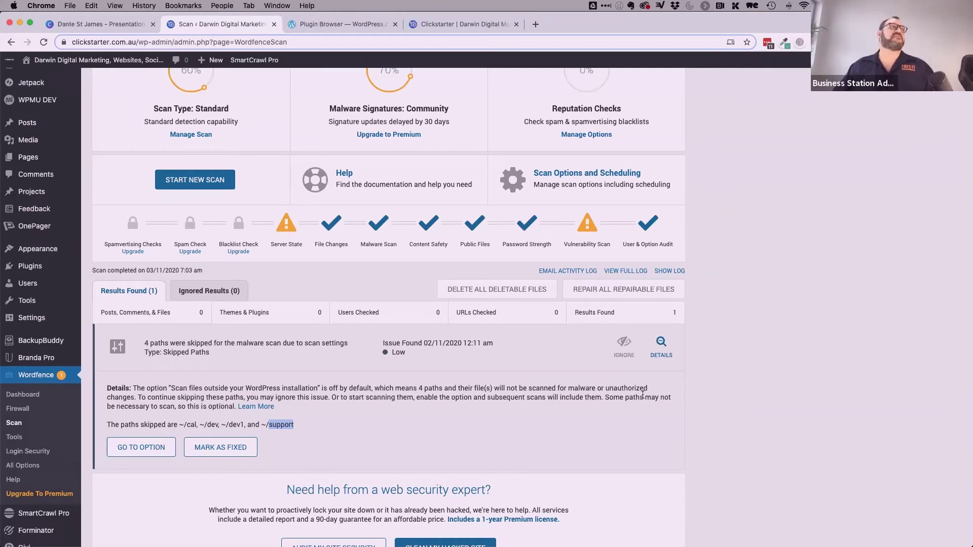
scroll(14, 381, down, 2)
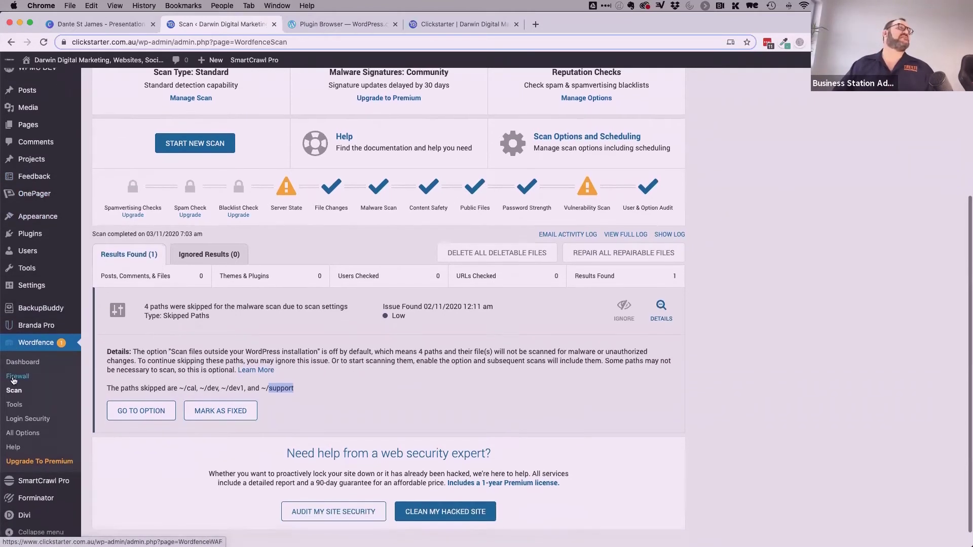
Open the installed plugins list, select the inactive Beehive Pro plugin, and back out of deleting it individually.
mouse_move(24, 487)
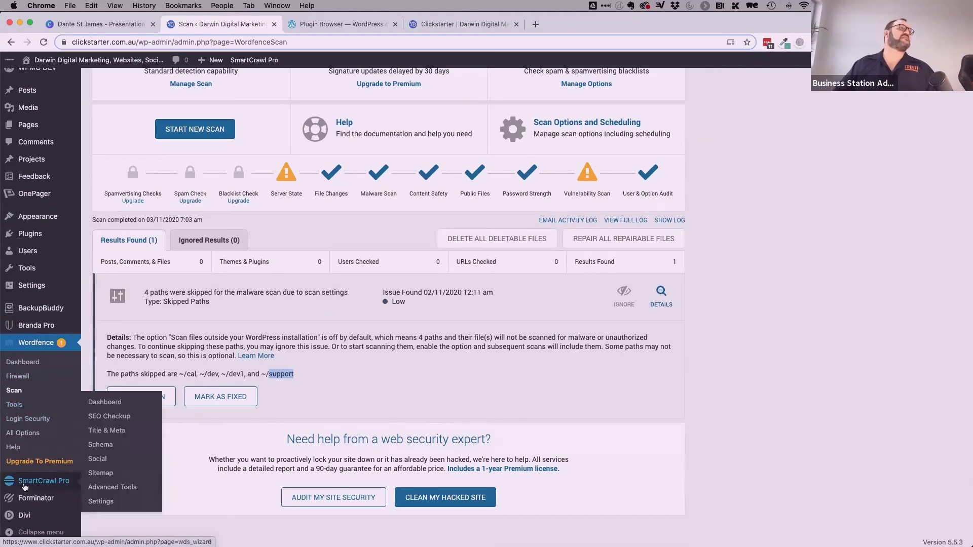
click(32, 235)
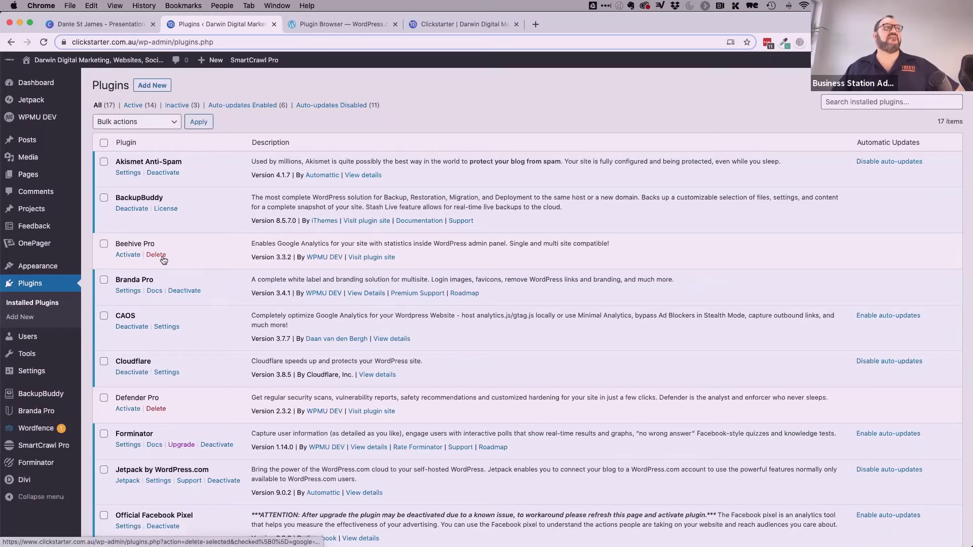
click(106, 244)
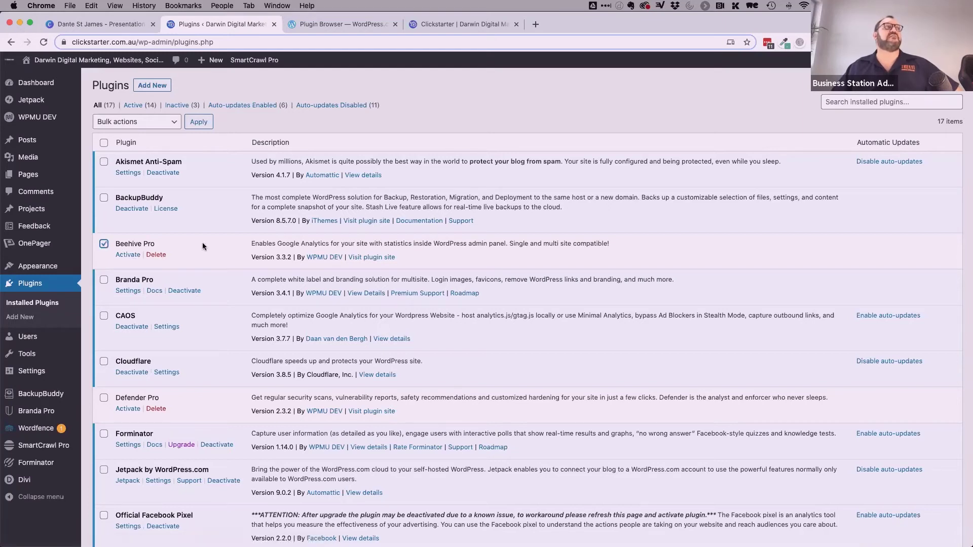
scroll(203, 246, down, 1)
scroll(203, 242, down, 2)
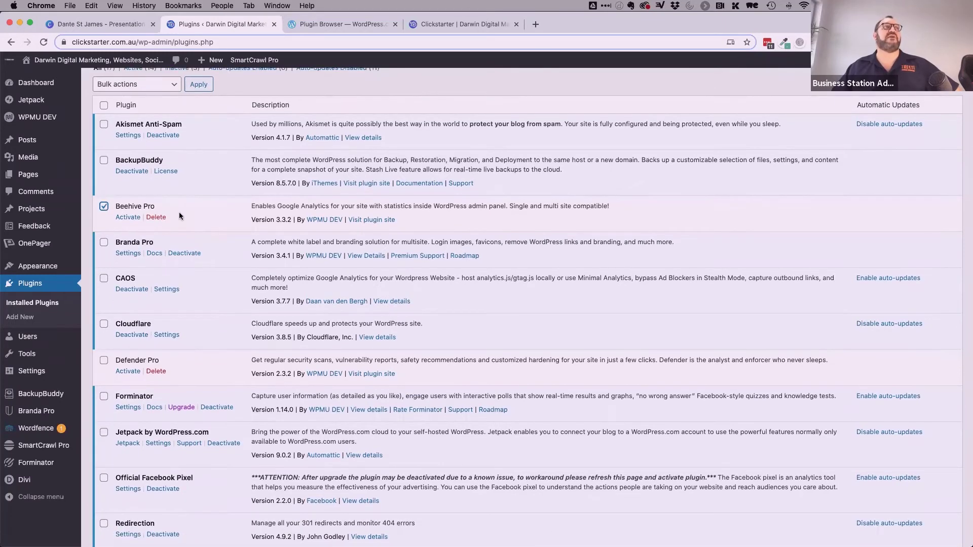
click(156, 217)
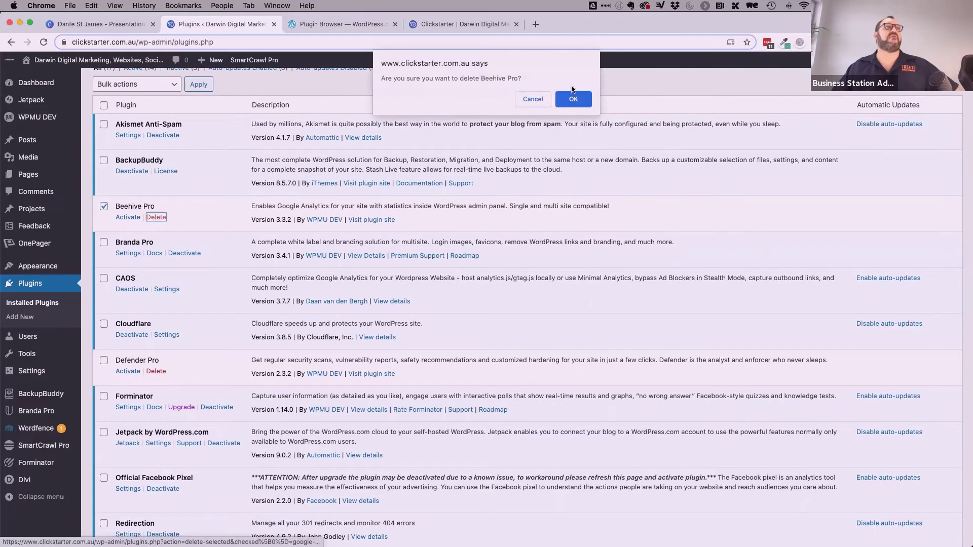
click(530, 100)
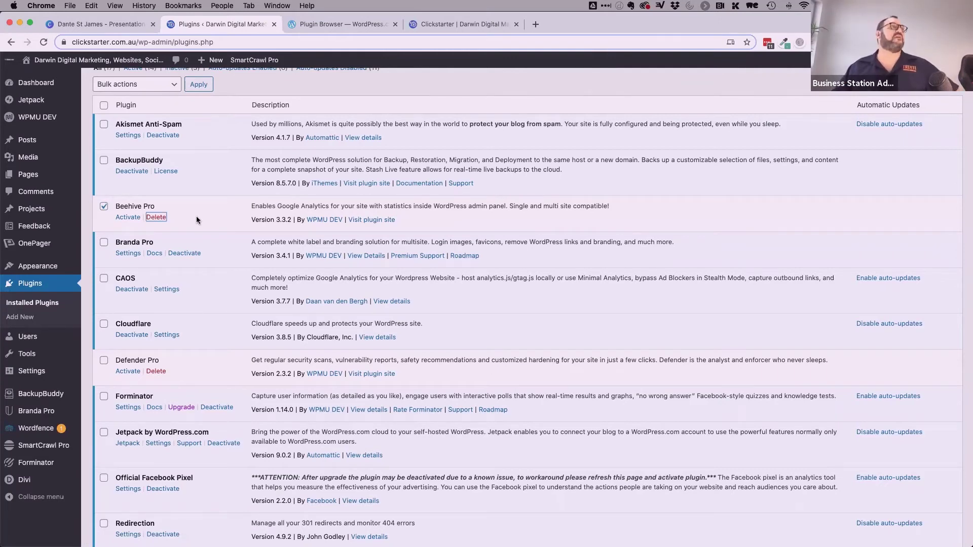
Add Defender Pro and WordPress Importer to the selection, then bulk delete them together with Beehive Pro and confirm the deletion.
scroll(196, 216, up, 1)
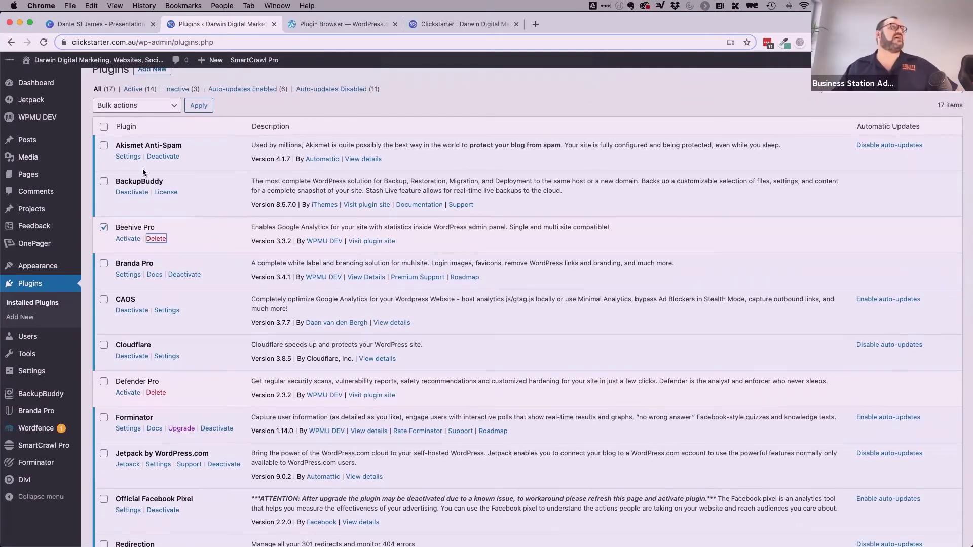
scroll(215, 259, down, 4)
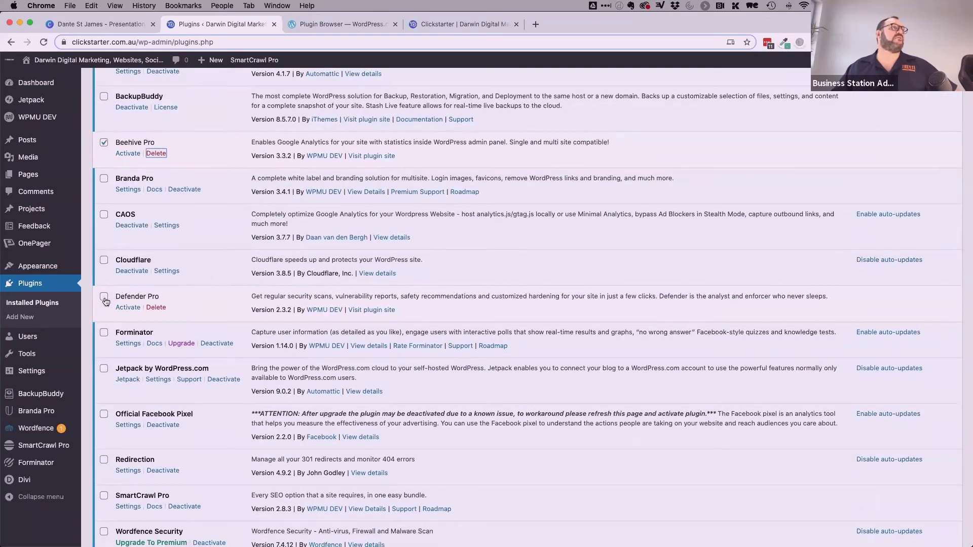
click(104, 301)
scroll(211, 312, down, 4)
scroll(212, 315, down, 7)
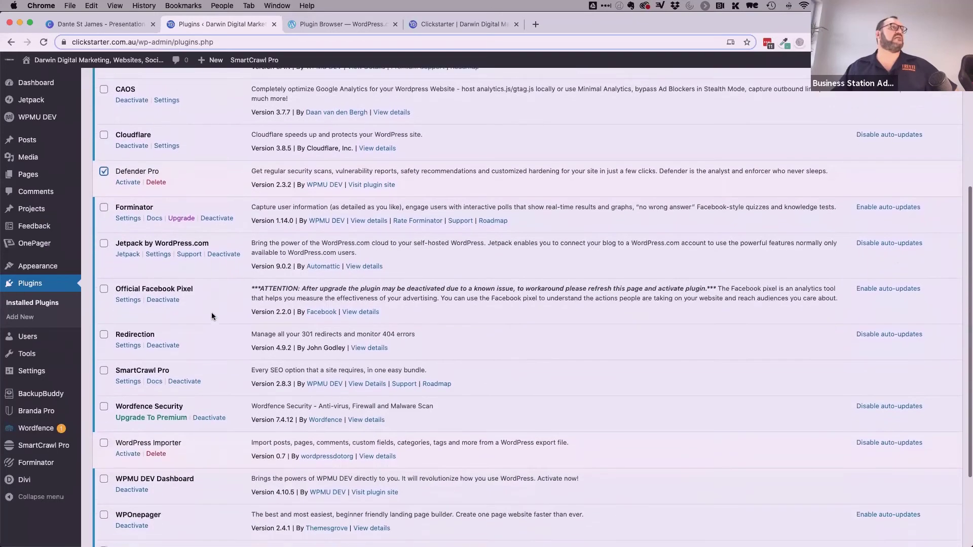
scroll(211, 312, down, 1)
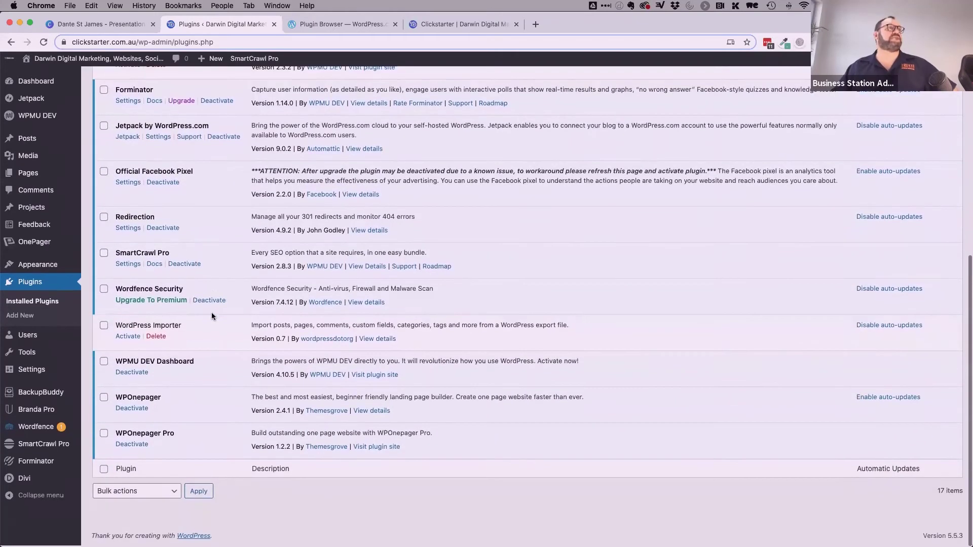
click(105, 328)
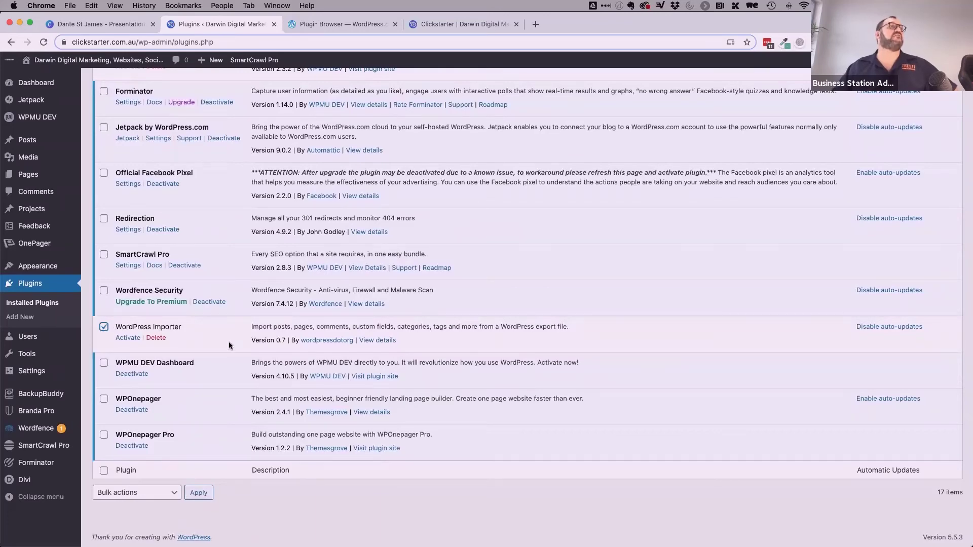
scroll(229, 345, up, 15)
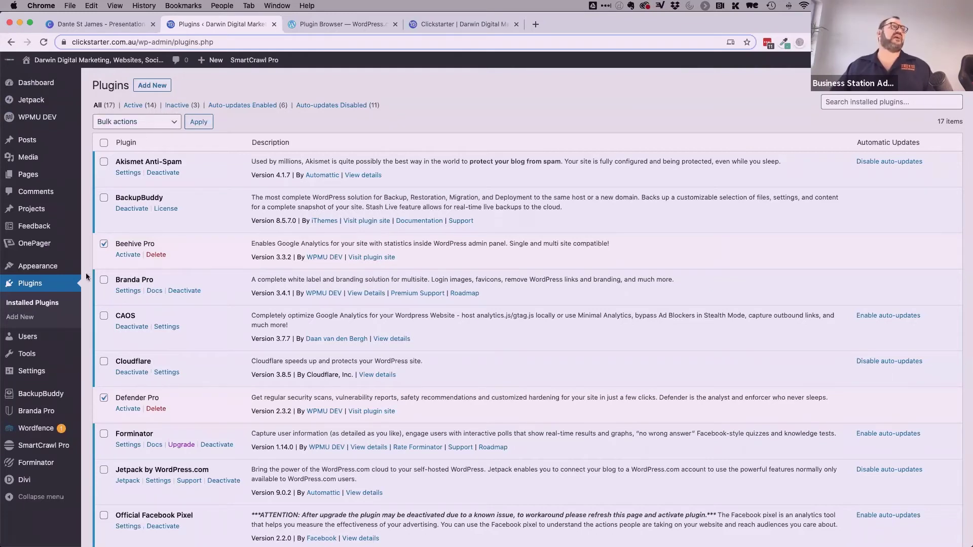
click(159, 121)
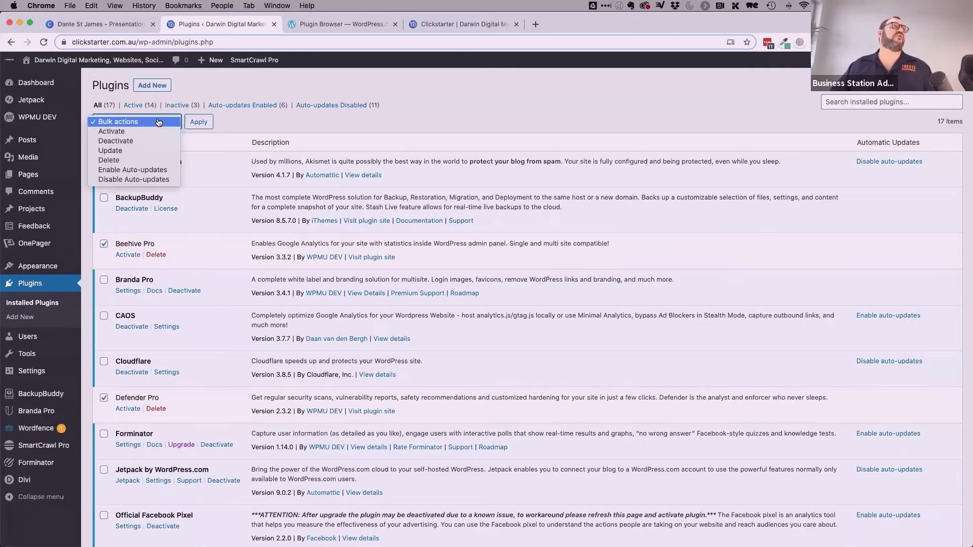
click(144, 160)
click(198, 122)
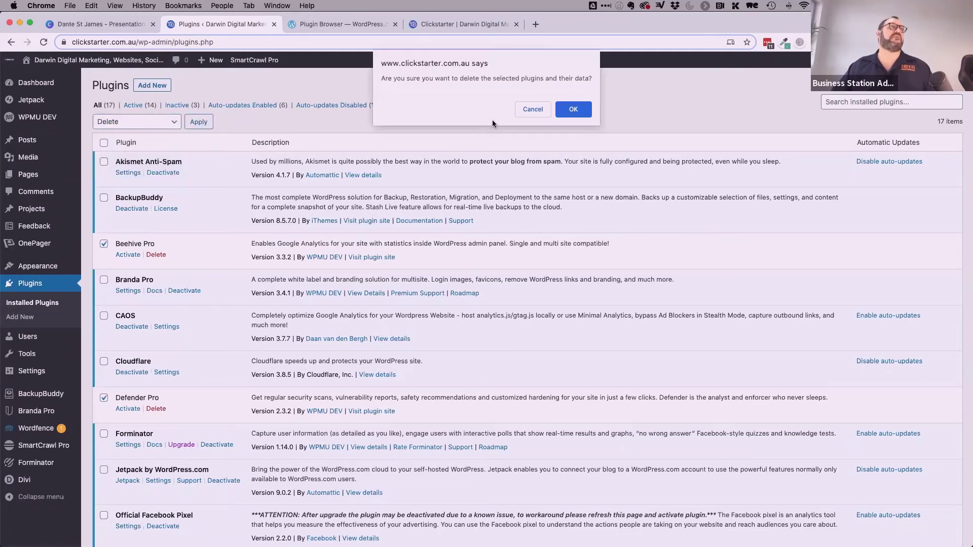
click(571, 112)
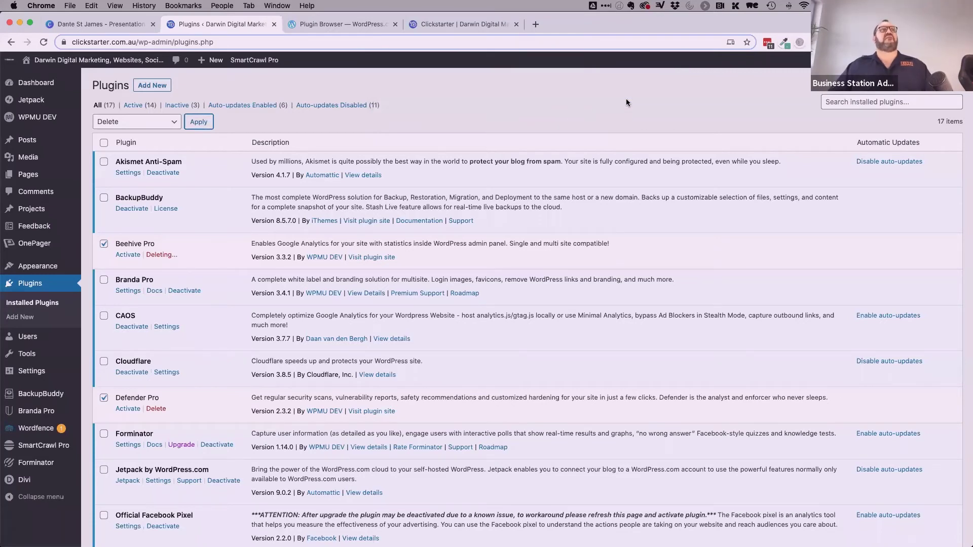
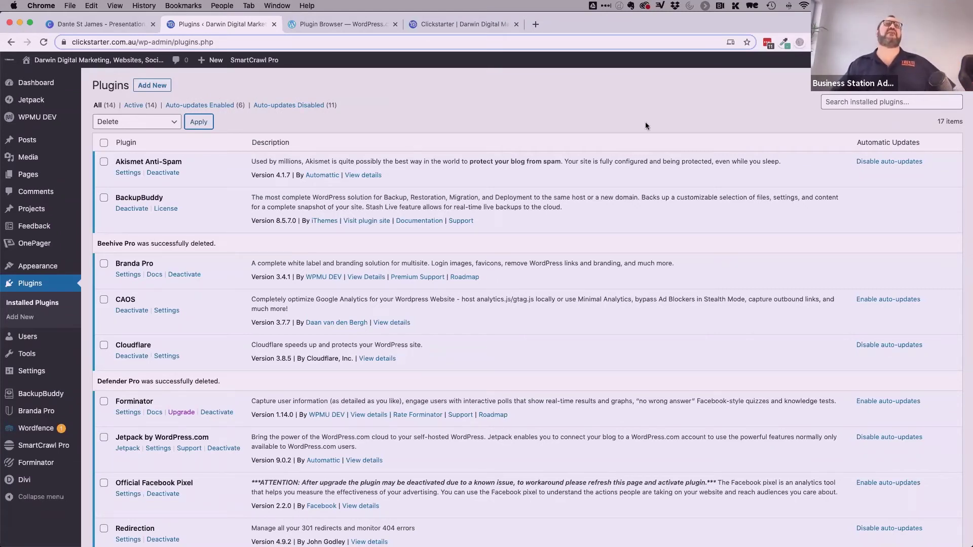
Enable automatic updates for the CAOS, Forminator, Official Facebook Pixel and WPOnepager plugins.
drag(858, 143, 923, 143)
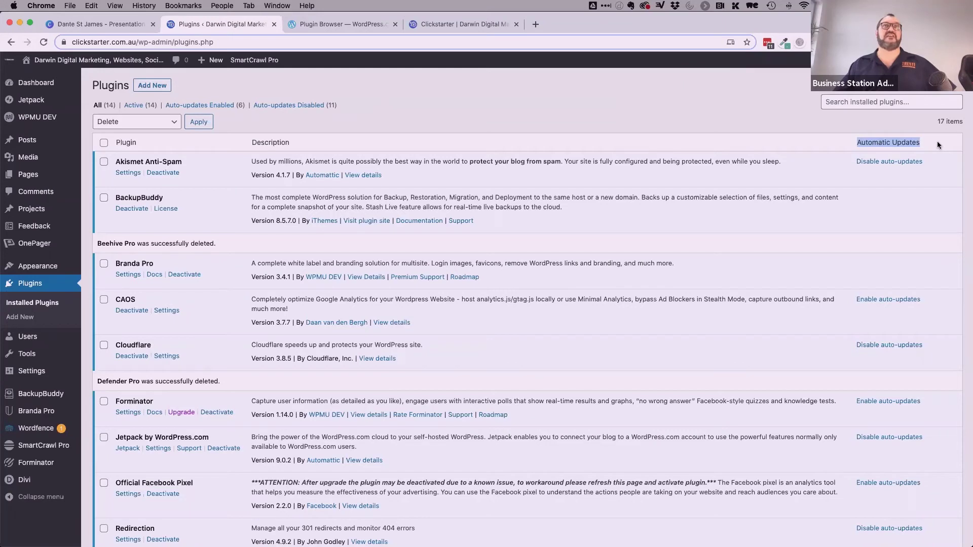
click(939, 145)
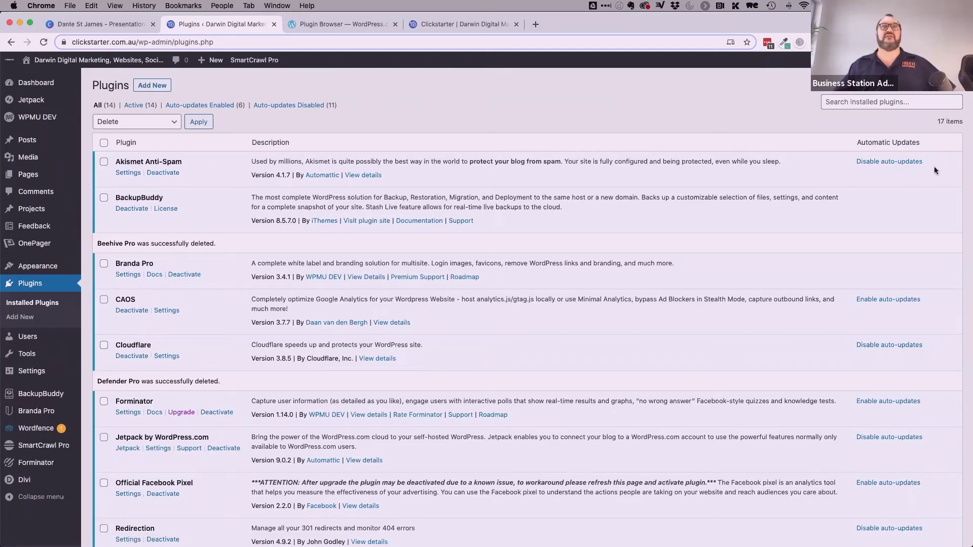
click(886, 300)
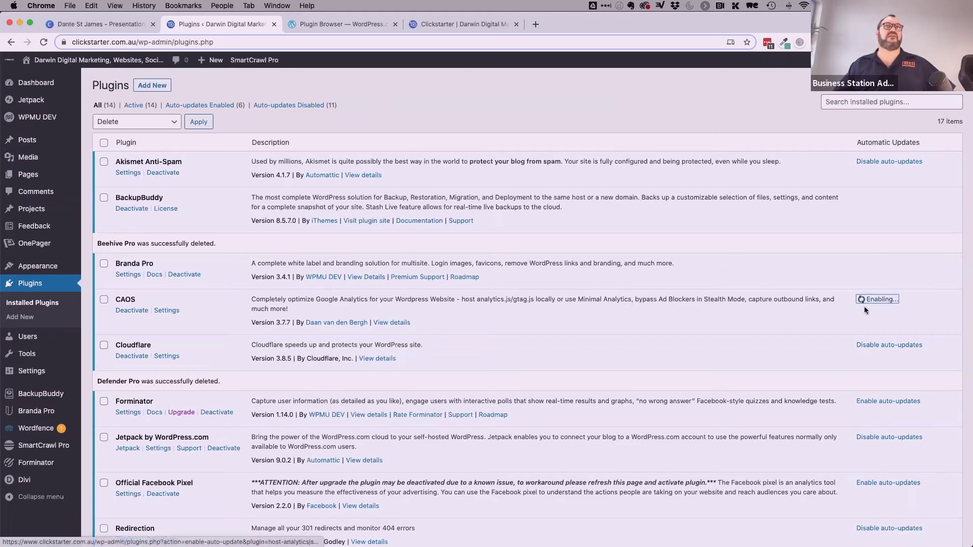
scroll(865, 389, down, 2)
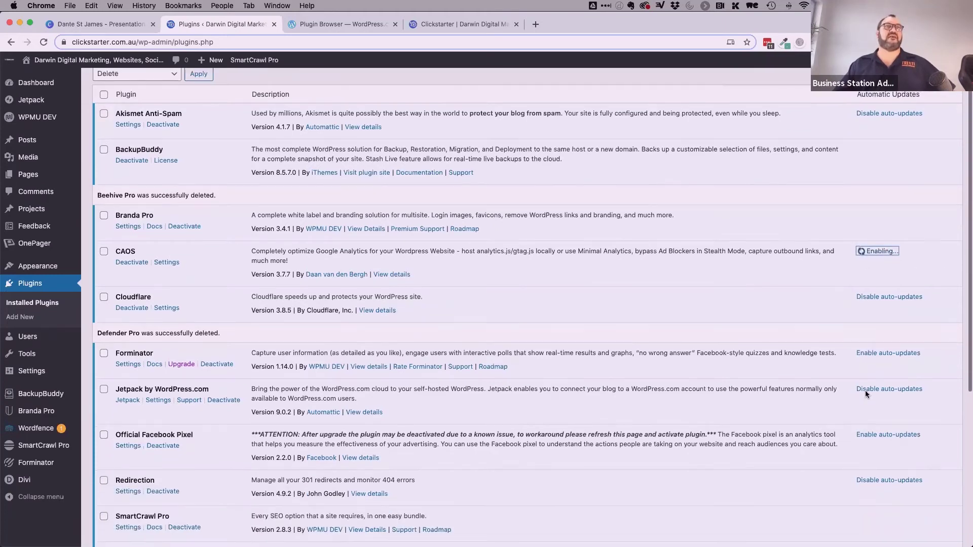
click(888, 349)
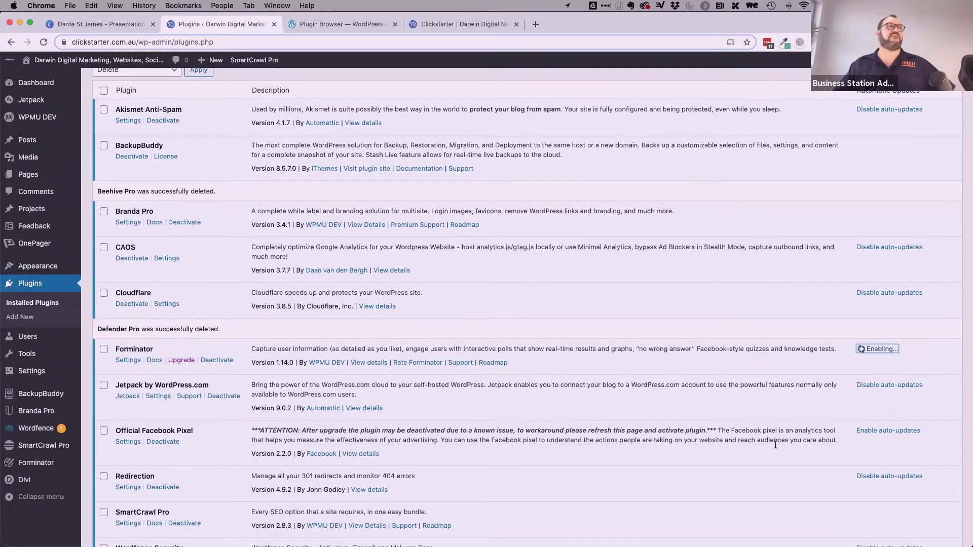
click(896, 432)
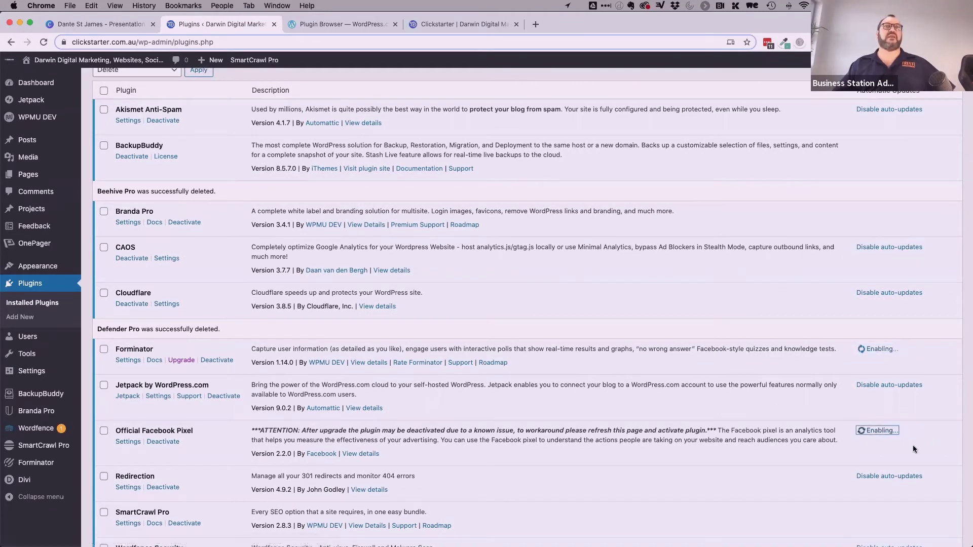
scroll(915, 449, down, 5)
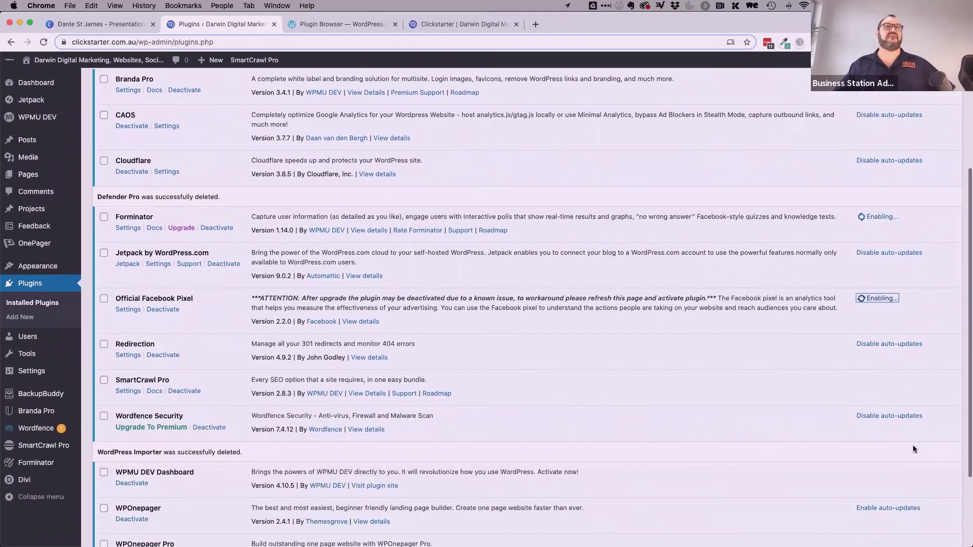
scroll(914, 450, down, 3)
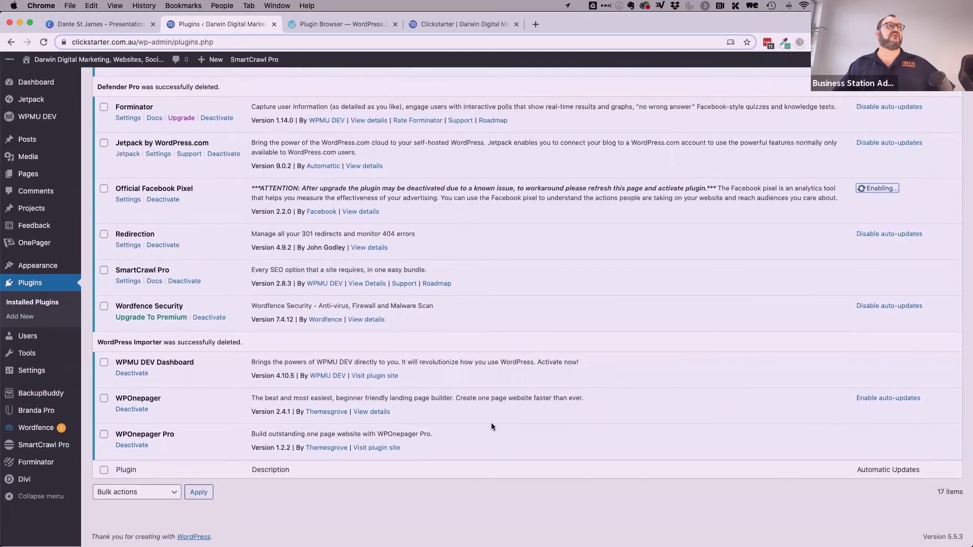
click(885, 399)
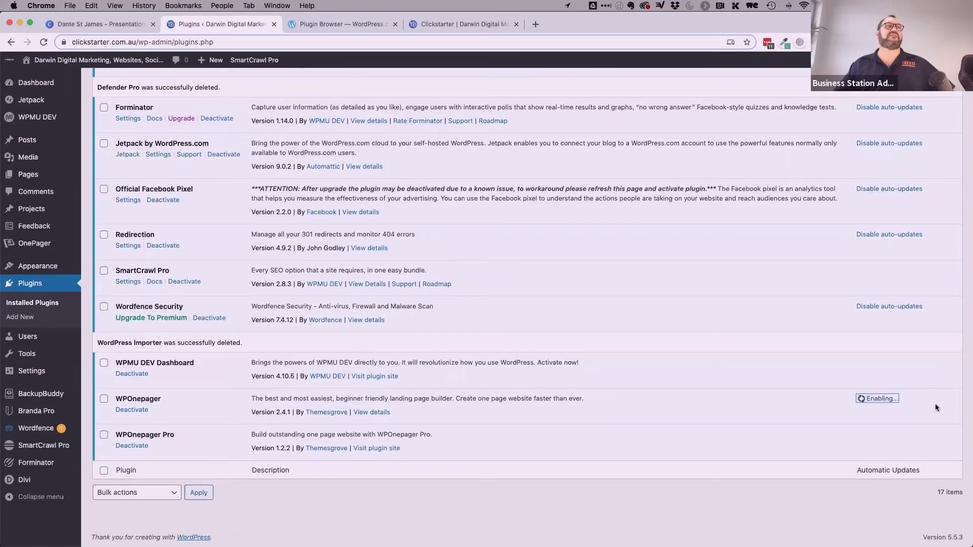
scroll(931, 350, up, 1)
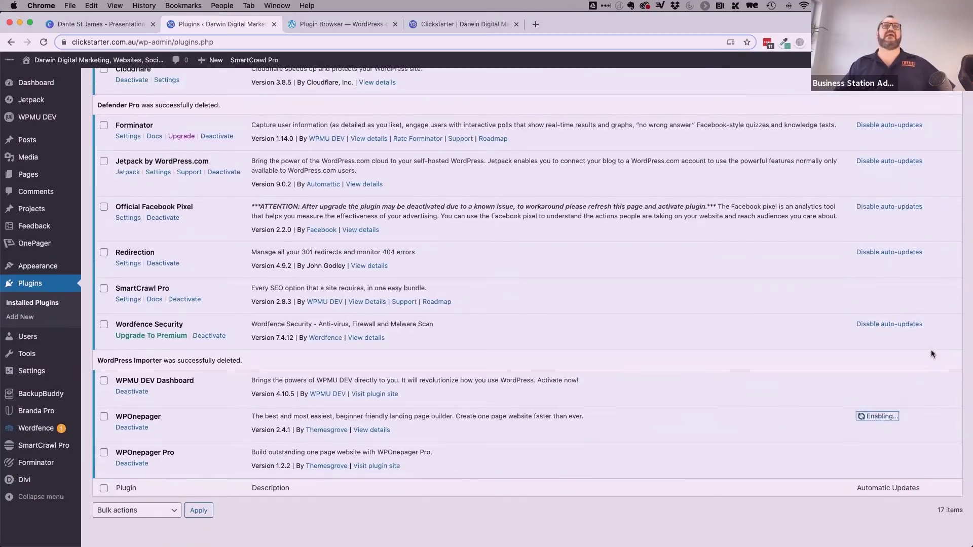
scroll(932, 353, up, 10)
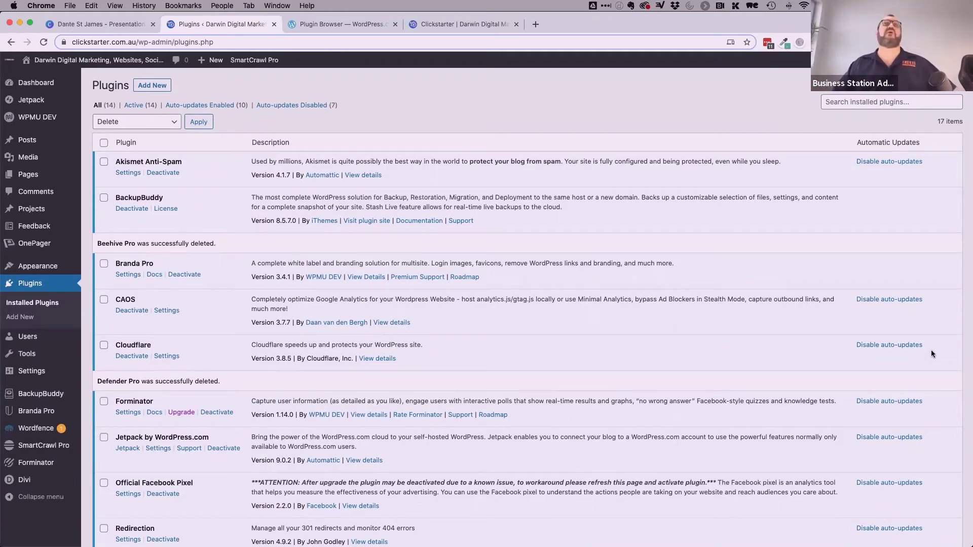
Run the remaining seven plugin updates across all sites in the WordPress.com plugin manager, then return to the site's installed plugins.
click(336, 26)
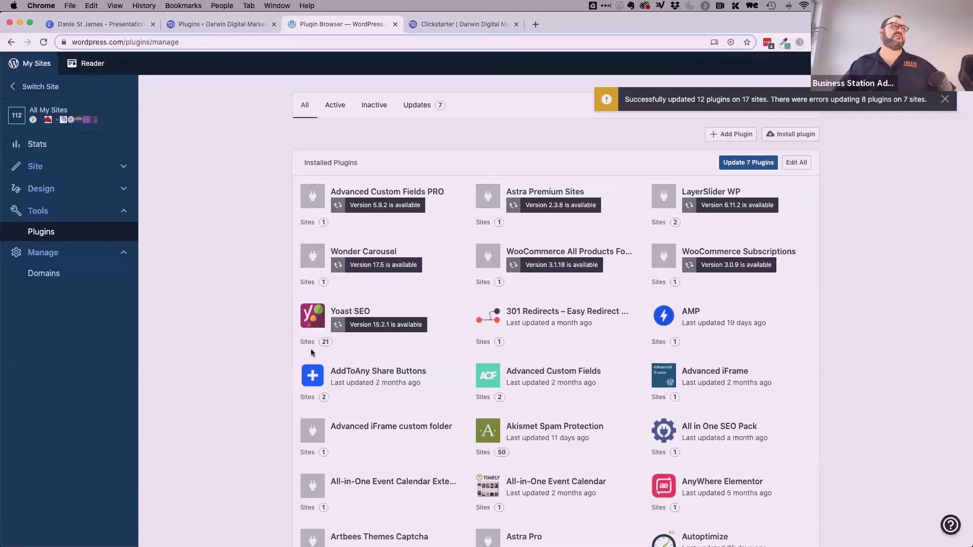
click(754, 163)
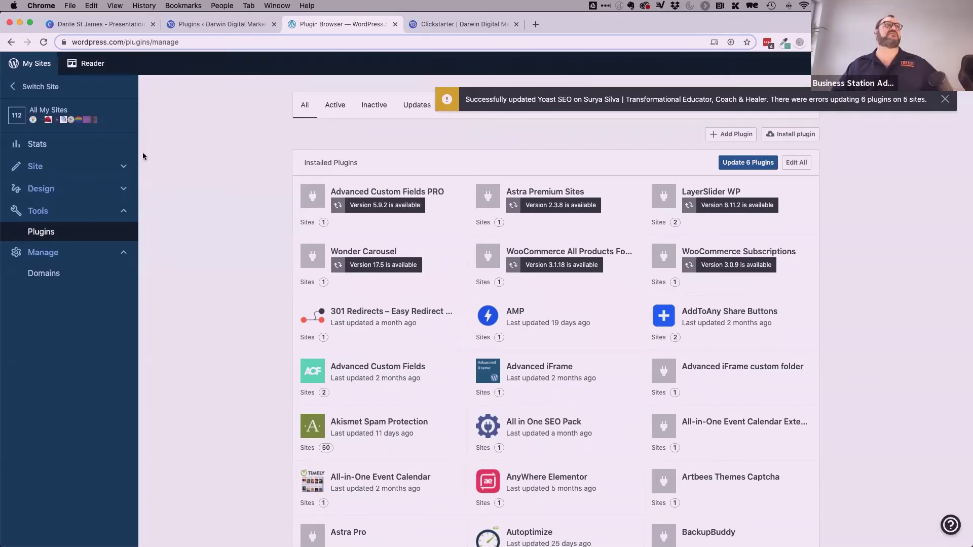
click(214, 25)
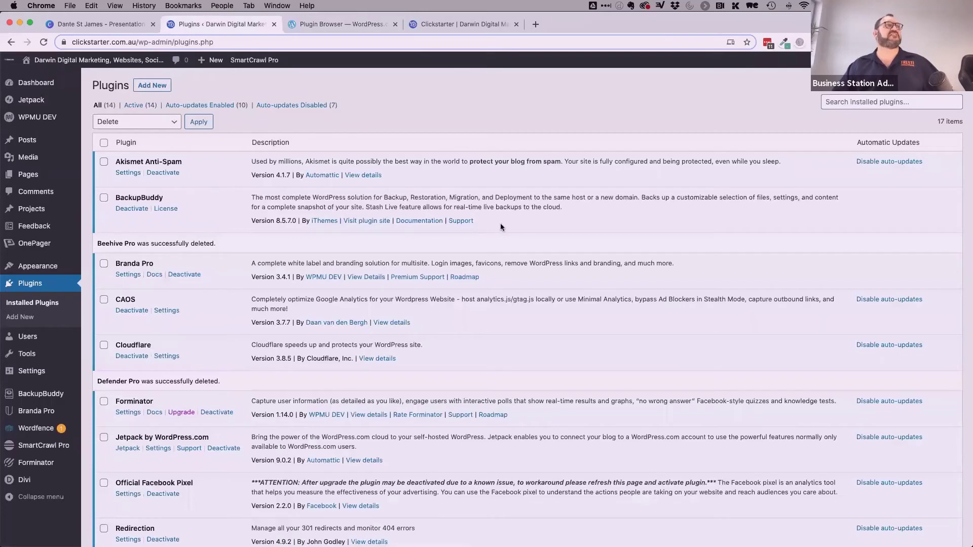
Deactivate the BackupBuddy and Branda Pro plugins, then bulk delete both and confirm the deletion.
click(127, 210)
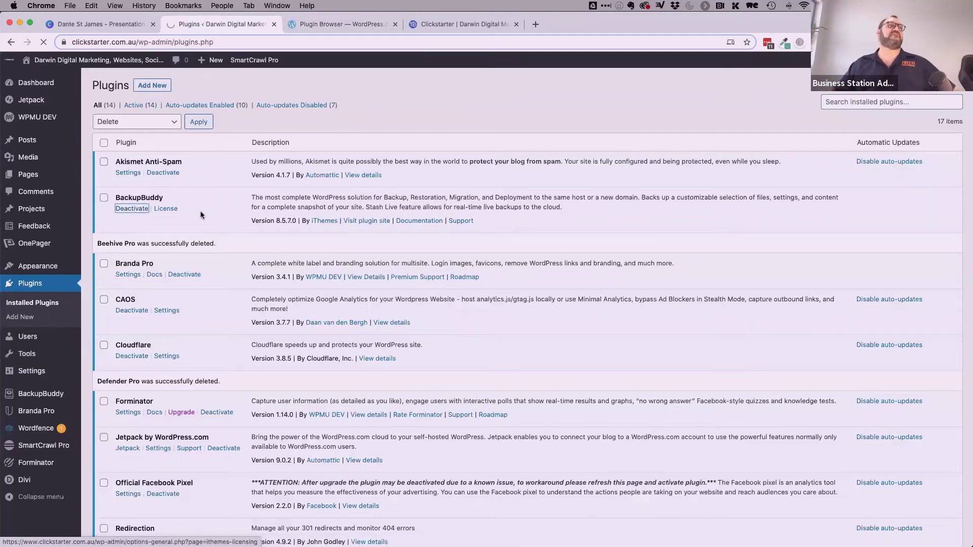
click(185, 277)
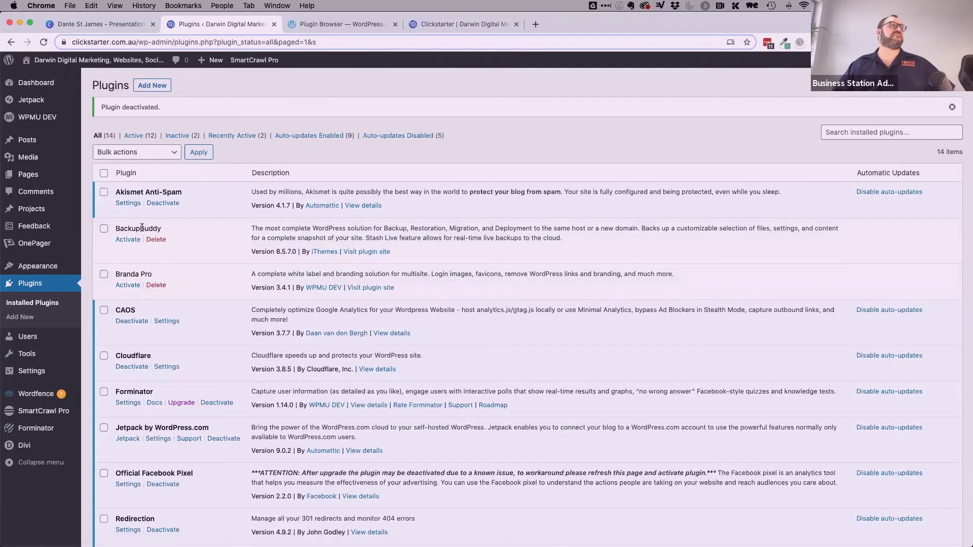
click(104, 228)
click(103, 275)
click(150, 152)
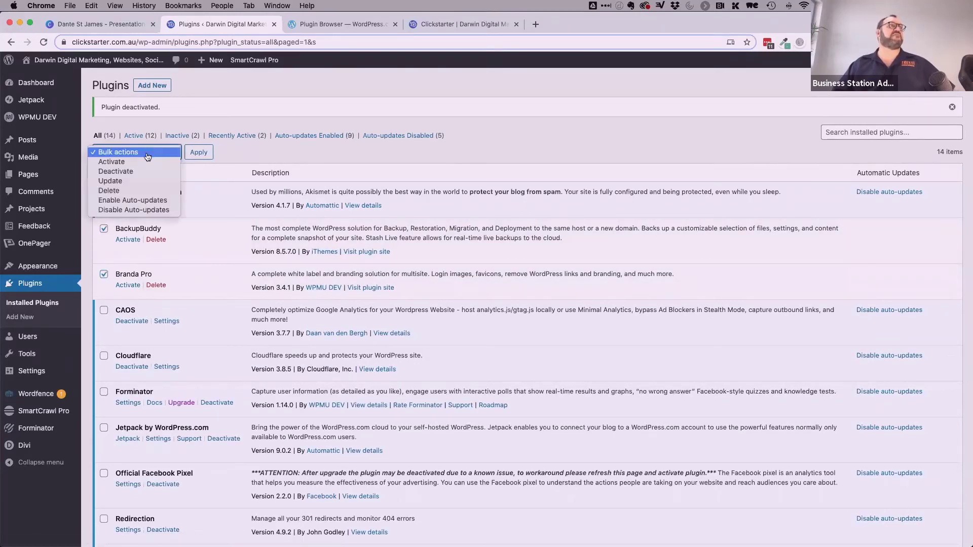
click(116, 190)
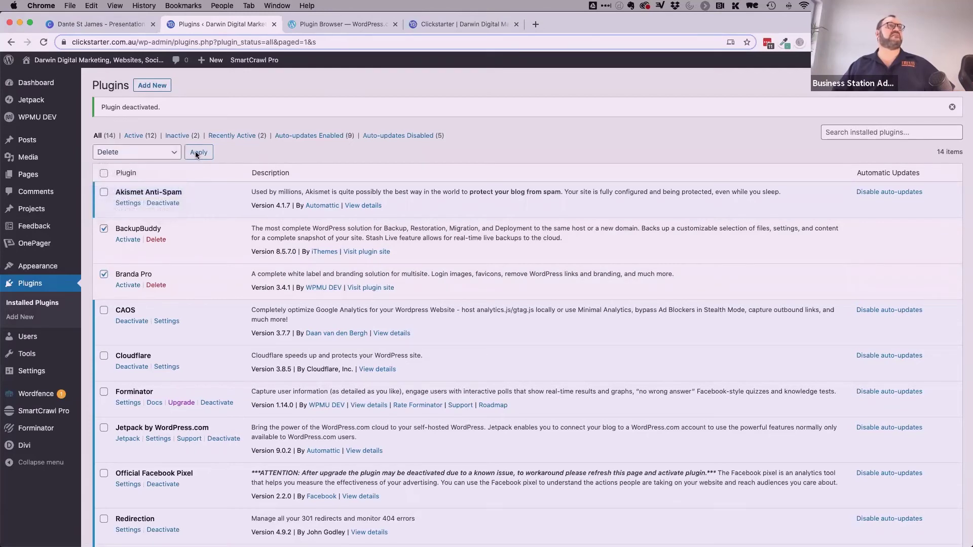
click(198, 152)
click(571, 110)
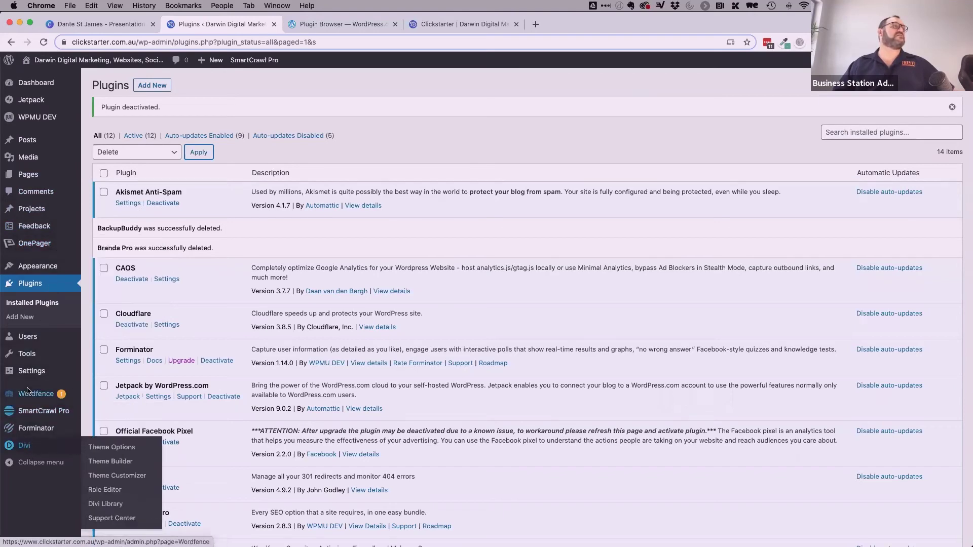
scroll(35, 247, down, 3)
scroll(34, 248, down, 3)
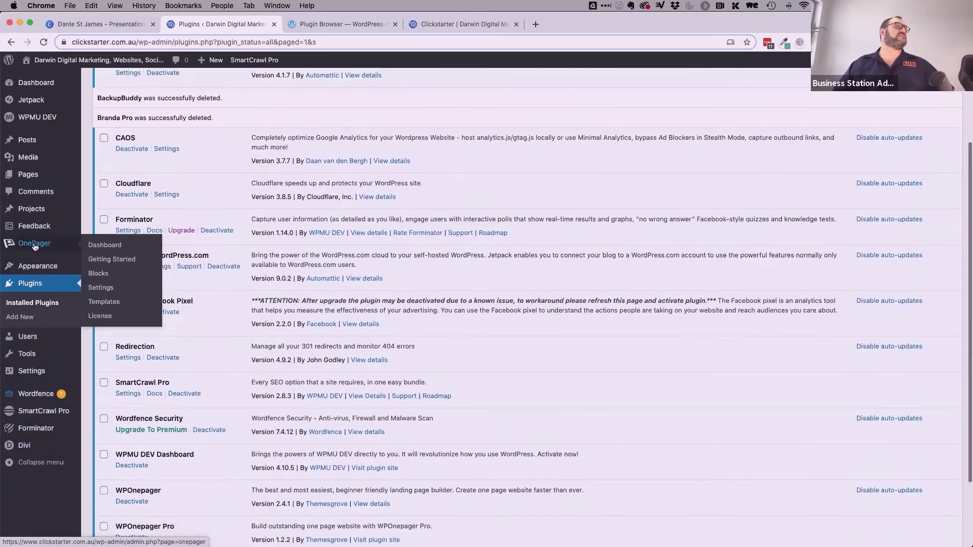
scroll(35, 249, up, 4)
mouse_move(38, 415)
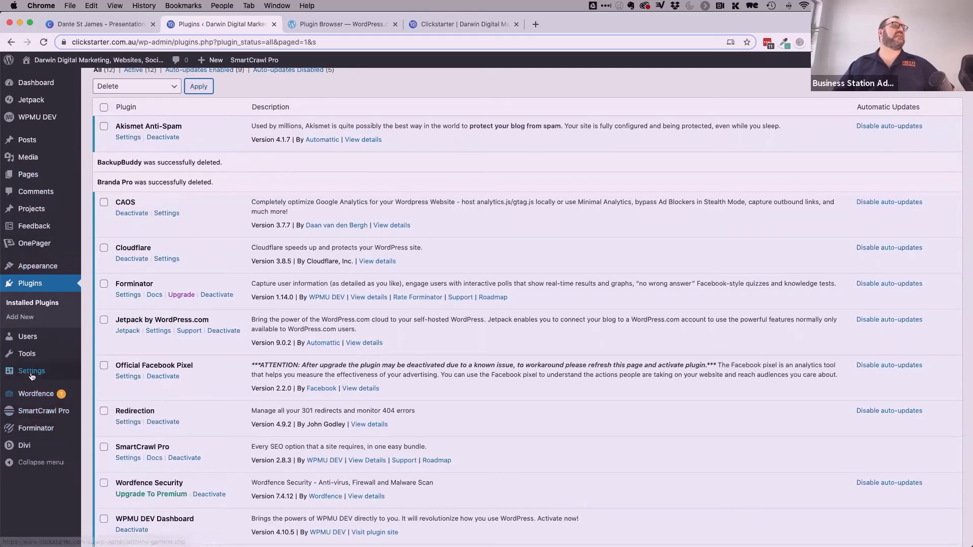
mouse_move(32, 374)
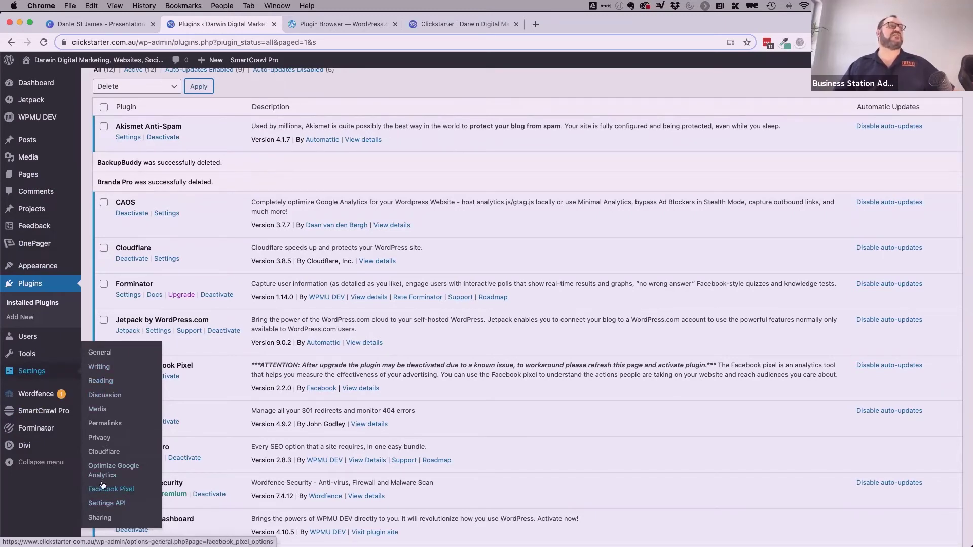
mouse_move(29, 355)
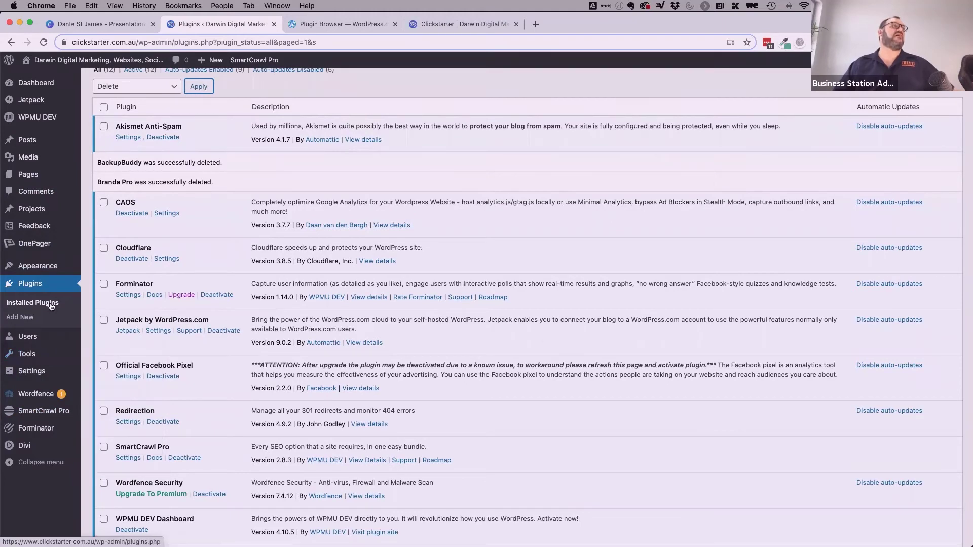
On the site's dashboard, move Site Health Status to the top of its column, place Jetpack Stats directly beneath it, and expand Stats.
click(32, 84)
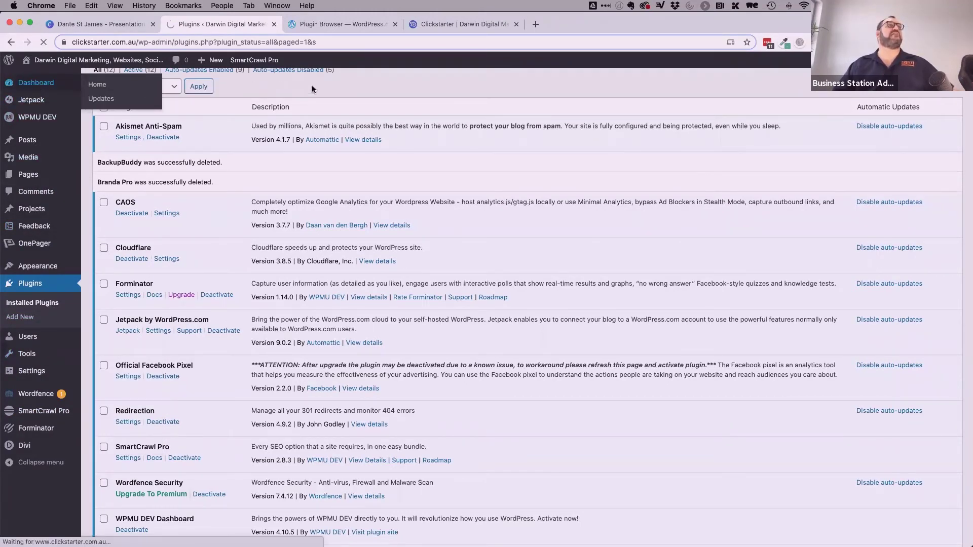
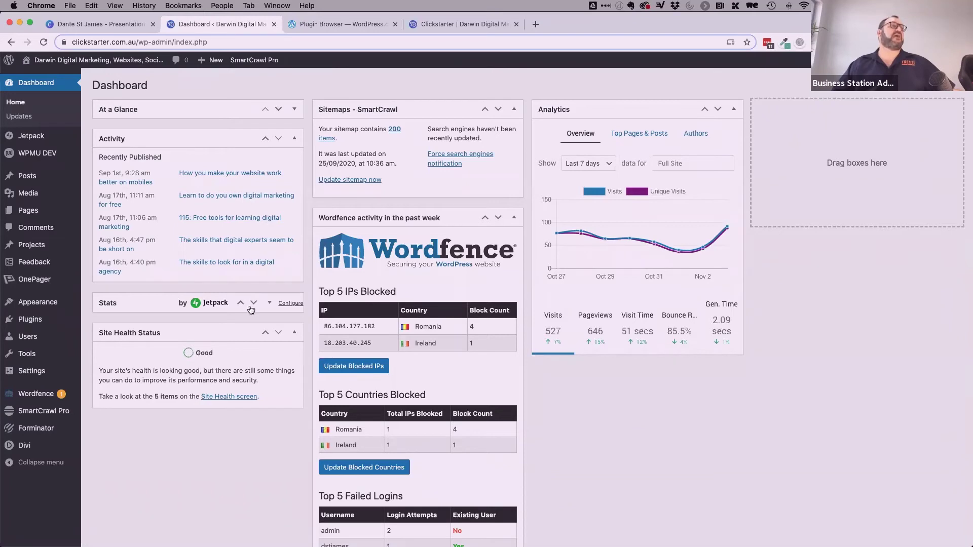
click(253, 303)
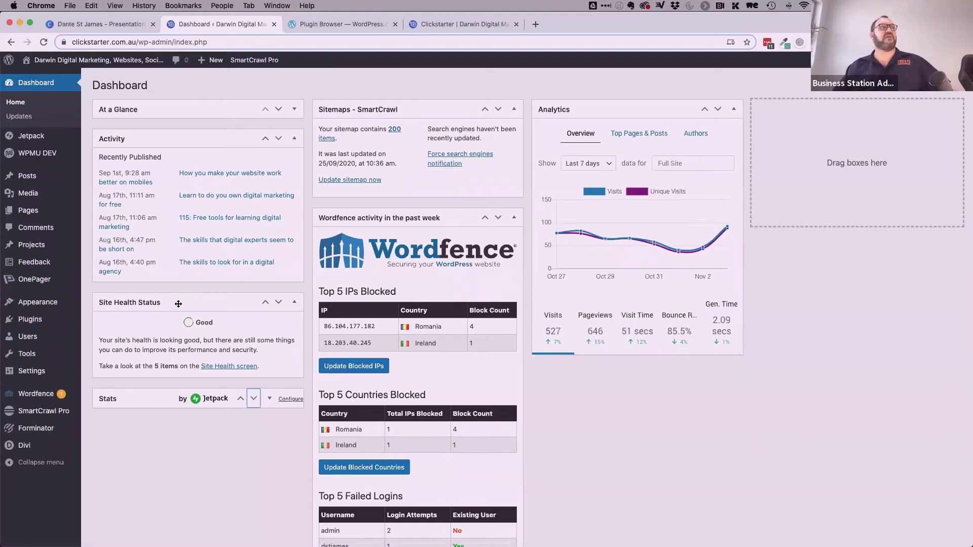
drag(174, 293, 176, 104)
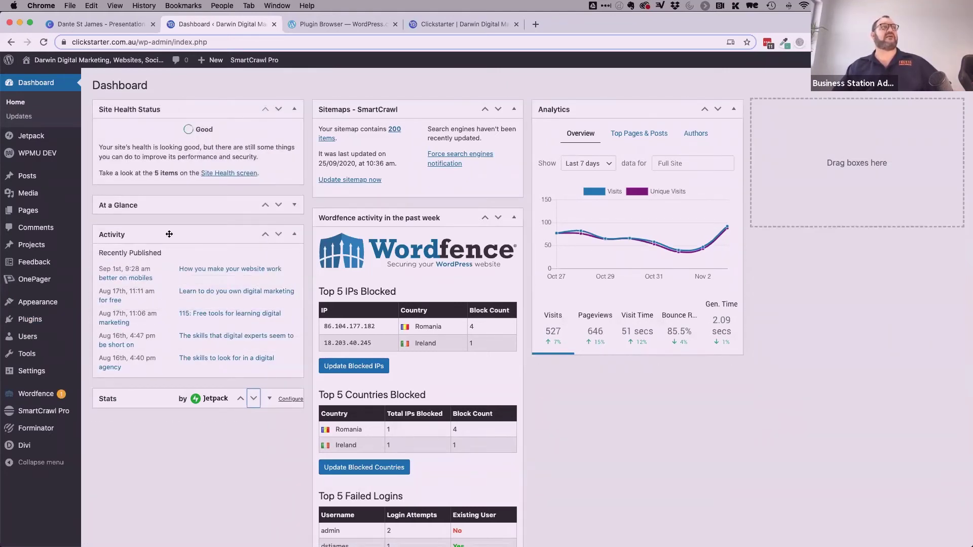
drag(133, 398, 133, 196)
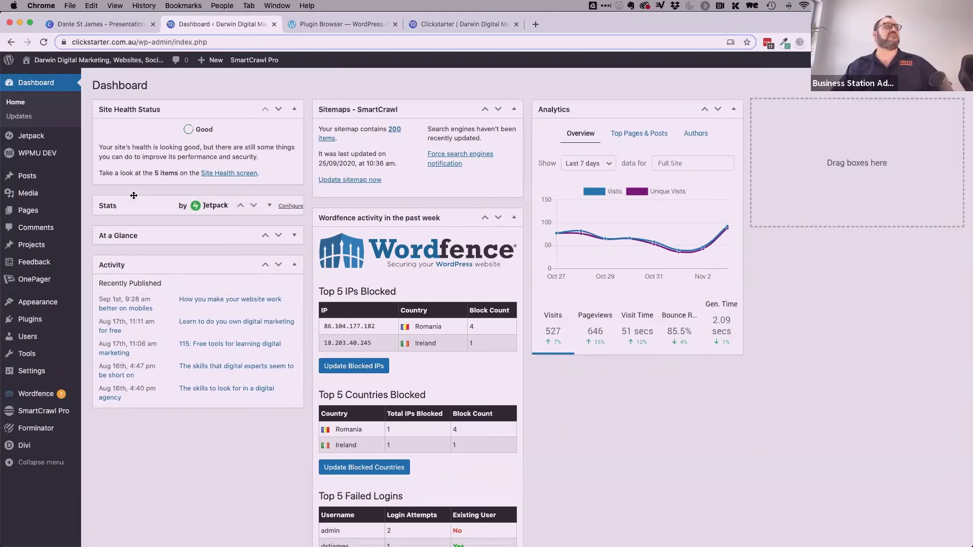
click(254, 206)
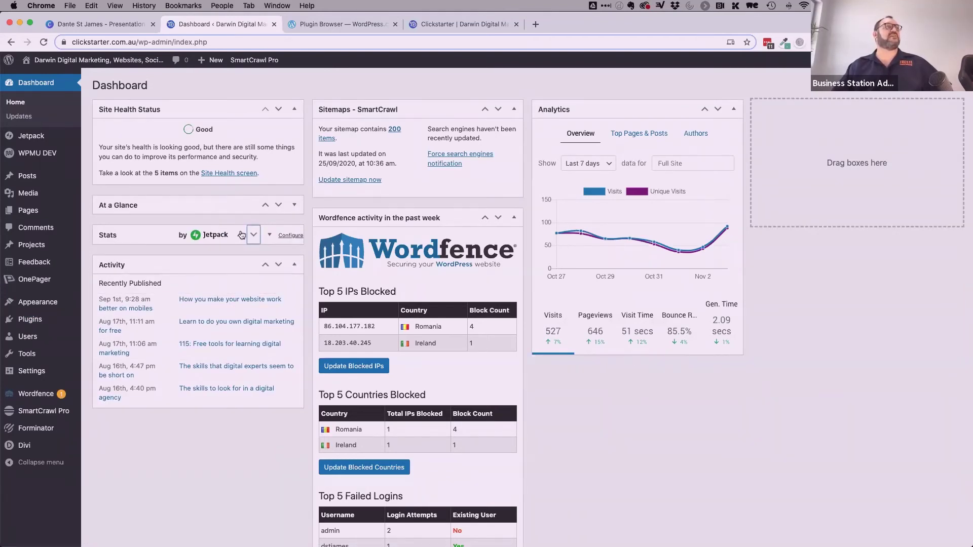
drag(128, 236, 128, 203)
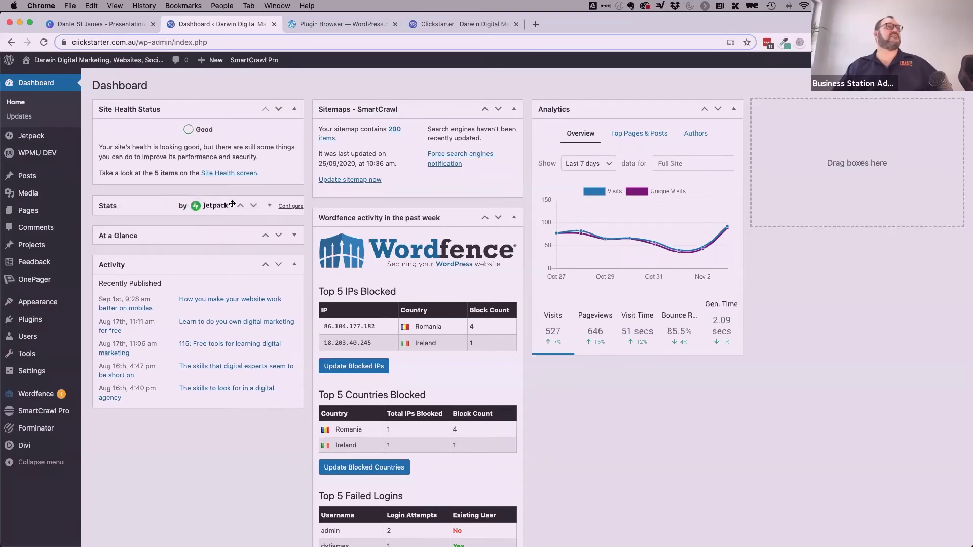
click(269, 206)
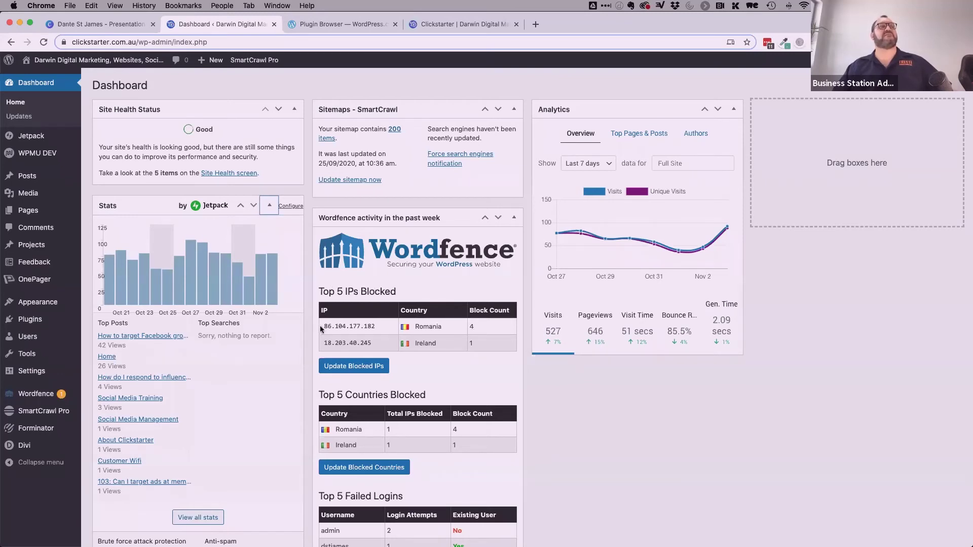
Highlight the first blocked IP in the Wordfence activity, then show the Analytics overview for the last 90 days.
drag(321, 328, 375, 328)
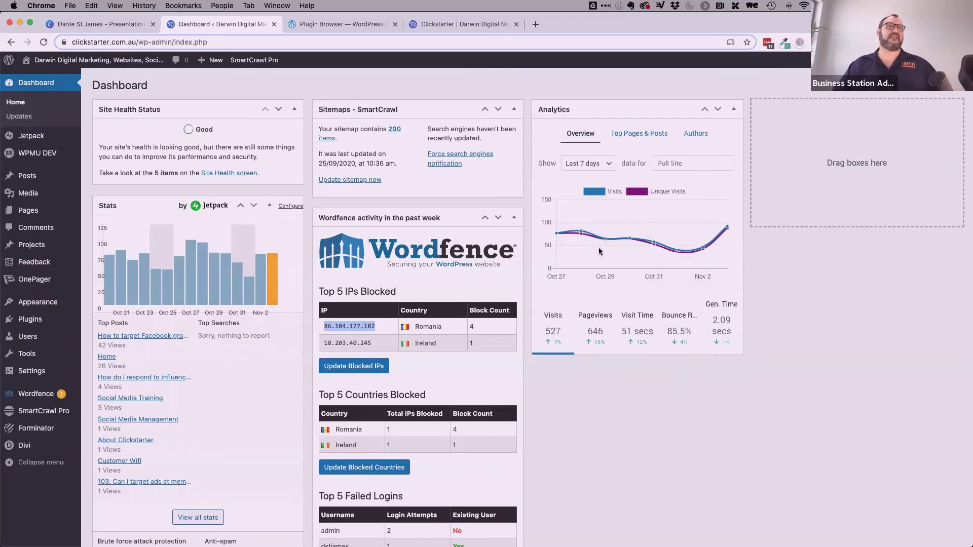
click(590, 163)
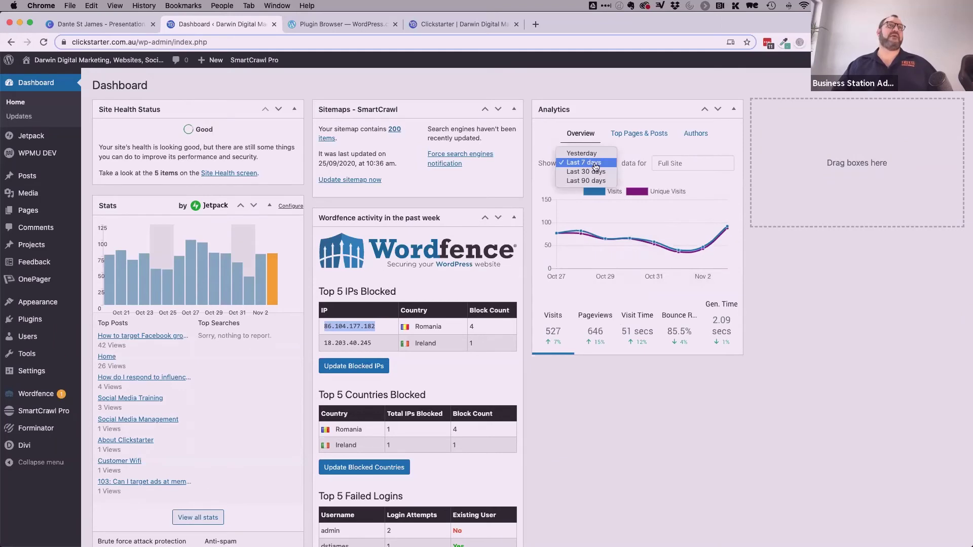
click(595, 182)
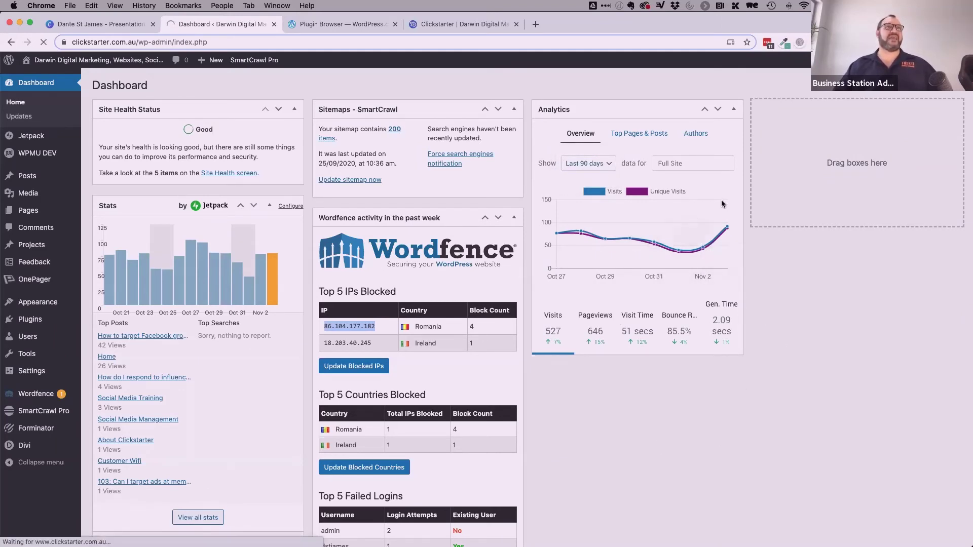
click(639, 135)
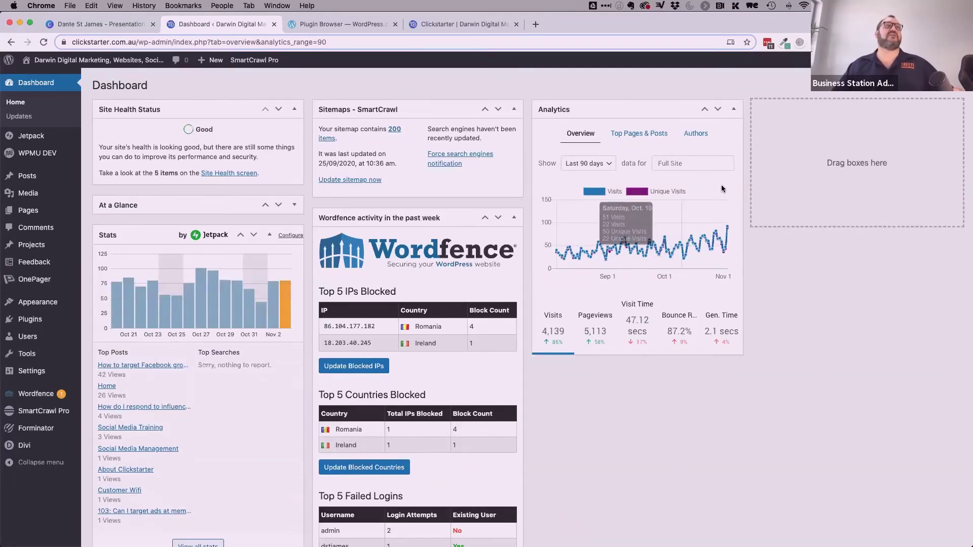
Change the Analytics range to the last 30 days and view its top pages and posts.
click(599, 163)
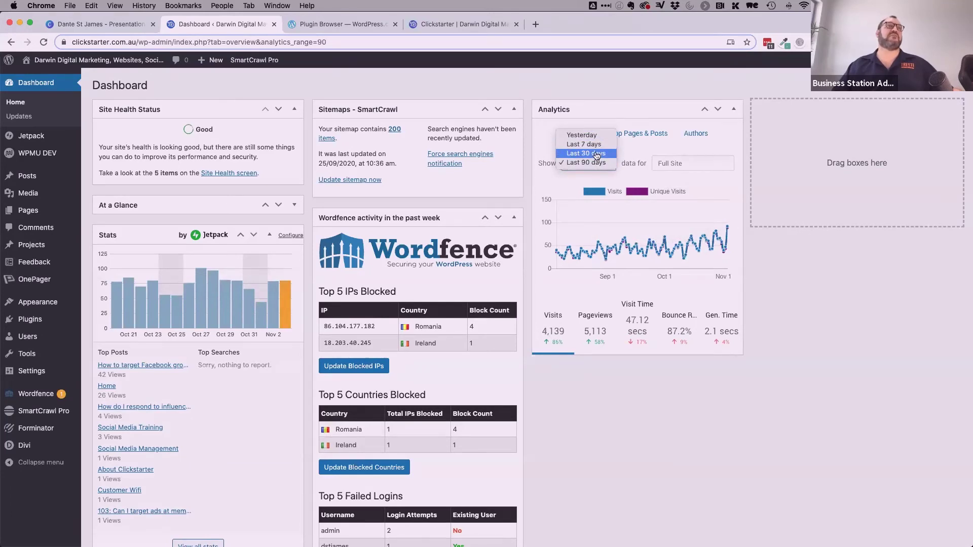
click(601, 153)
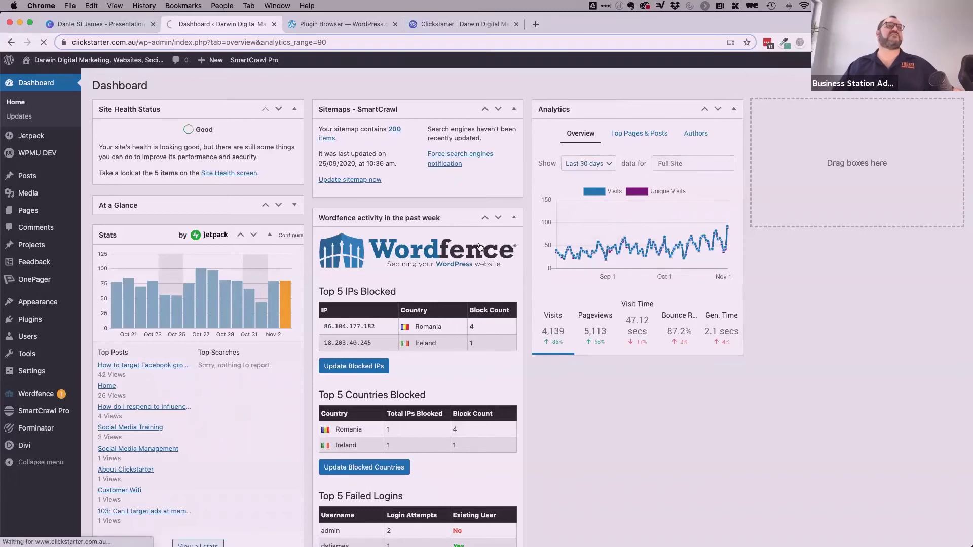
click(637, 133)
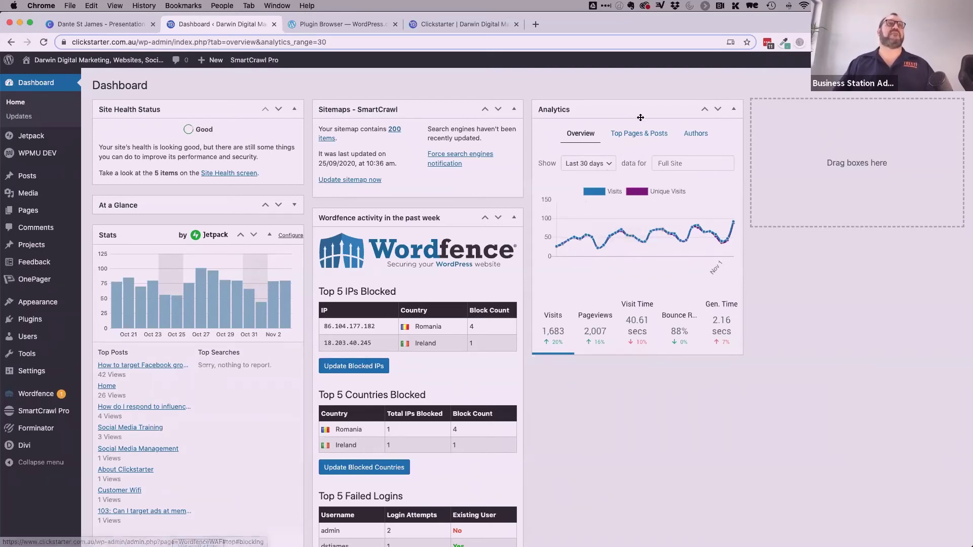
click(651, 136)
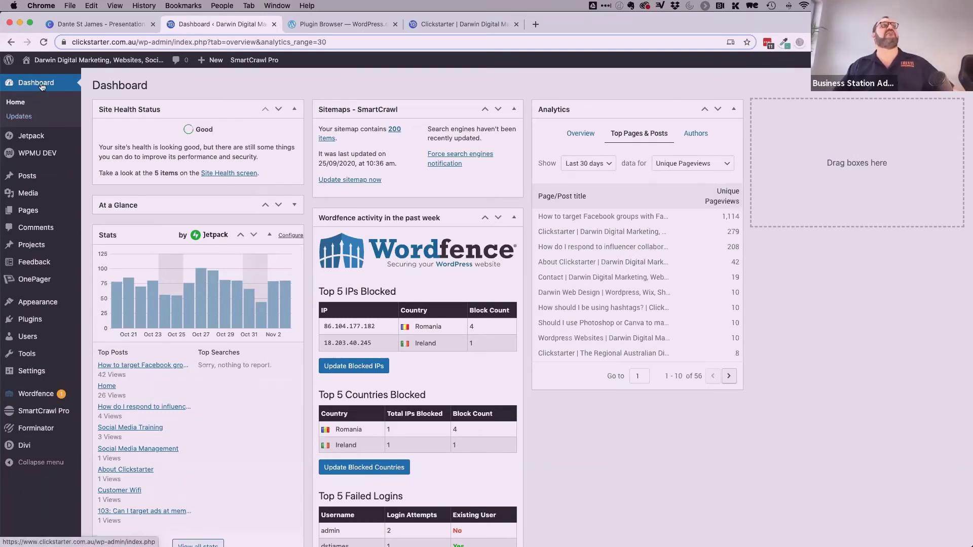
Check the WordPress Updates page for pending core, plugin and theme updates, then return to the dashboard home.
click(17, 119)
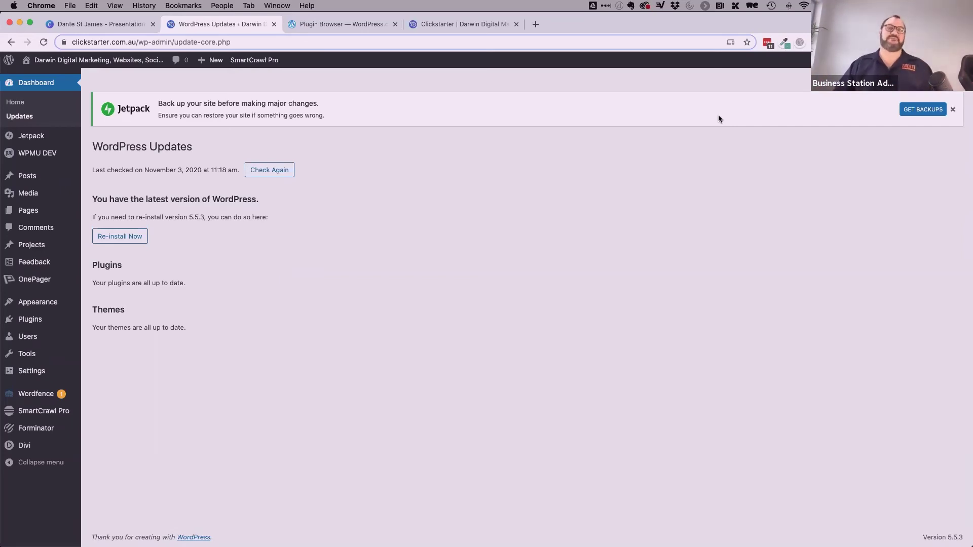
click(32, 85)
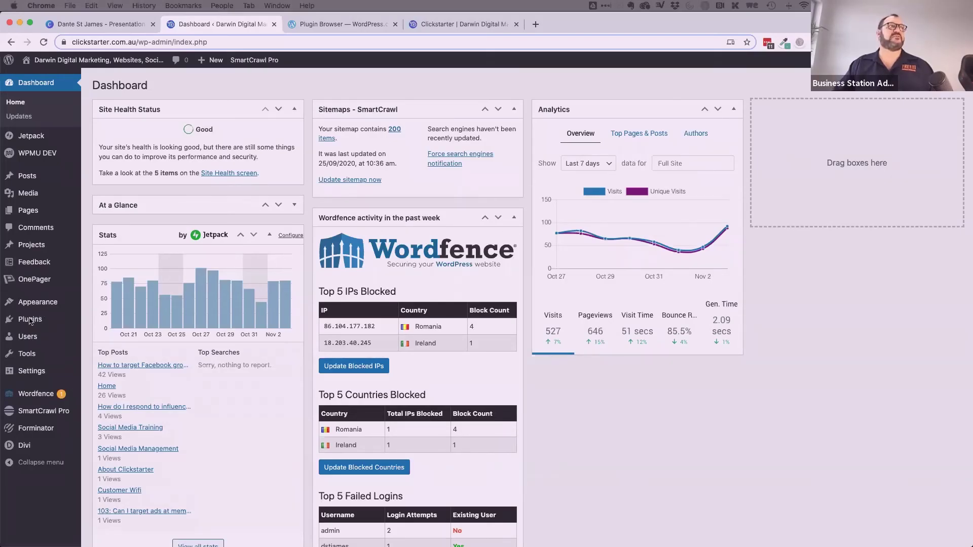
Search the plugin directory for "yoast" from the Add Plugins page and dismiss the Jetpack backup notice.
mouse_move(24, 324)
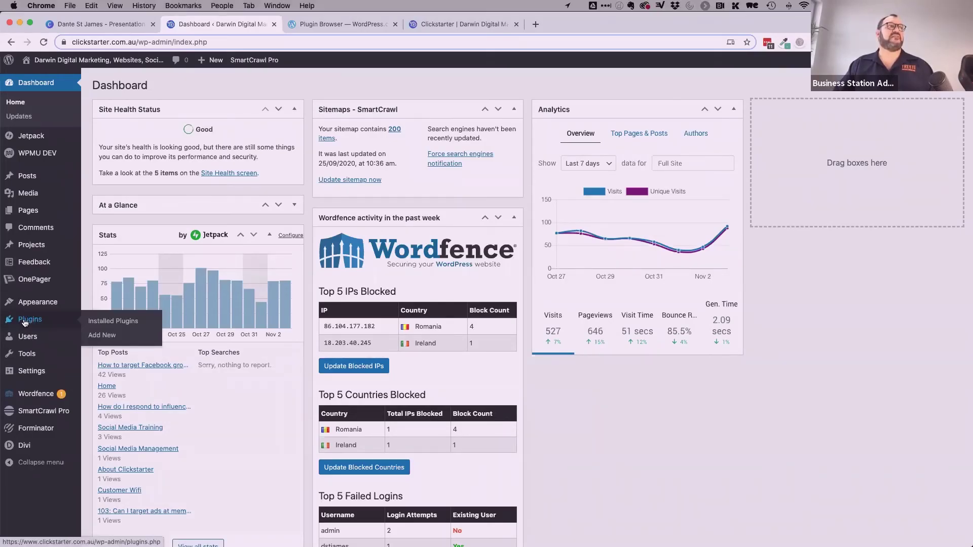
click(102, 338)
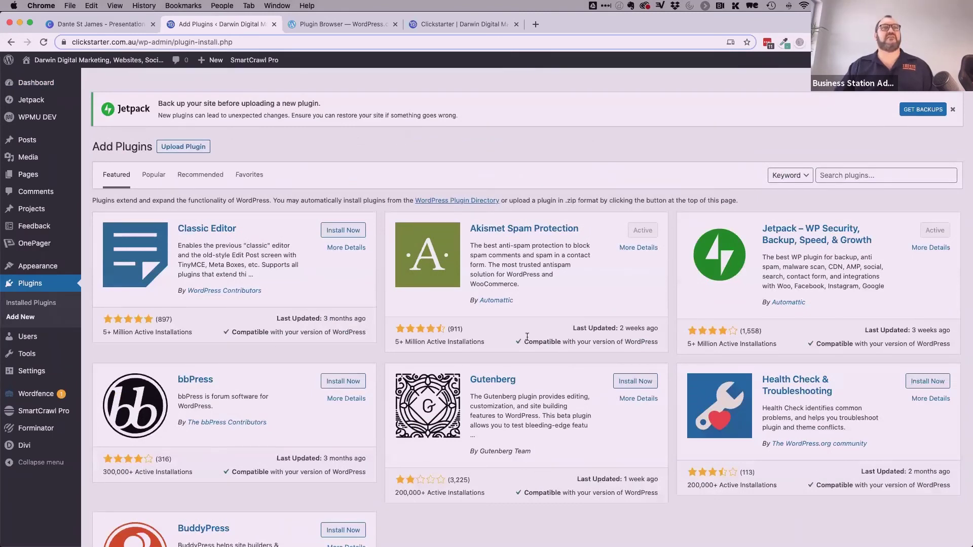
click(871, 176)
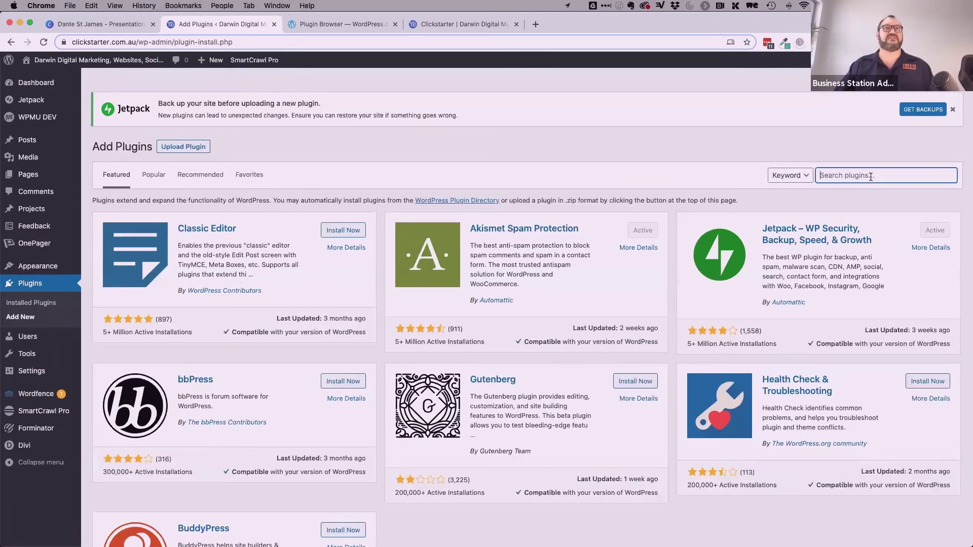
text(yoast)
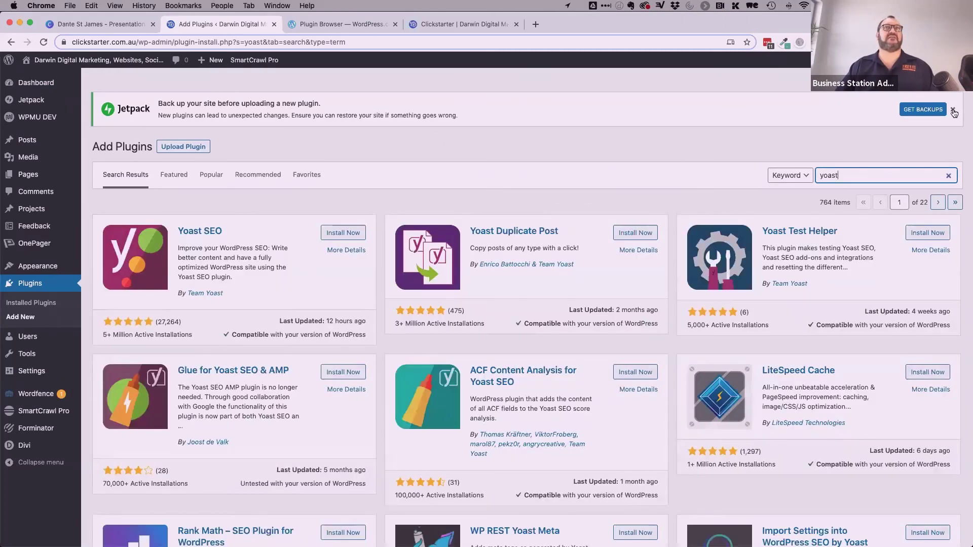
click(953, 109)
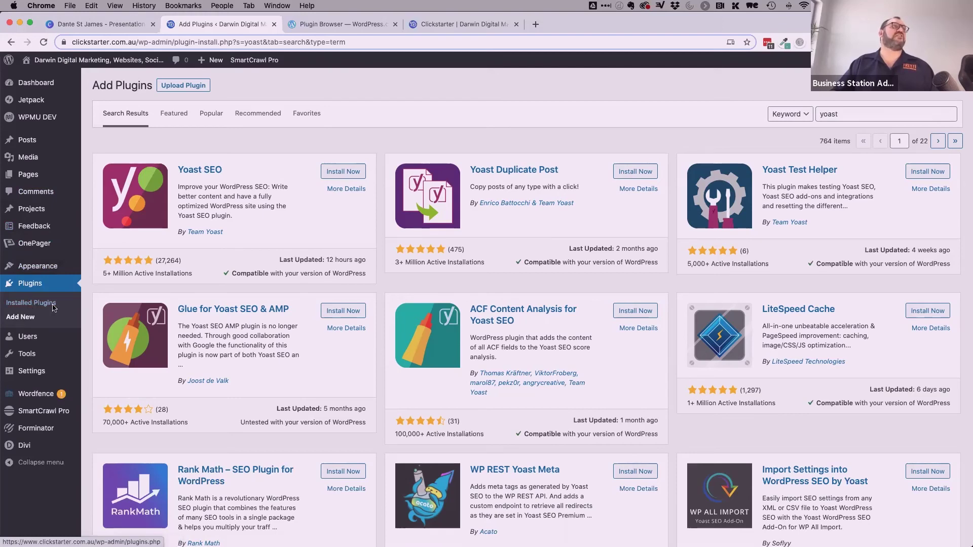
Show the form for uploading a plugin .zip file, then switch to the WordPress.com plugin manager for all sites.
click(192, 90)
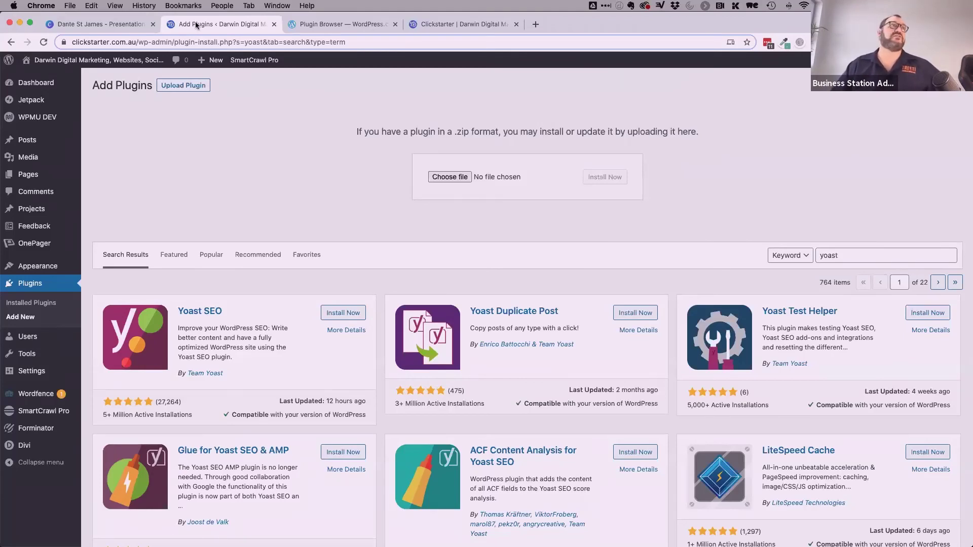
click(332, 24)
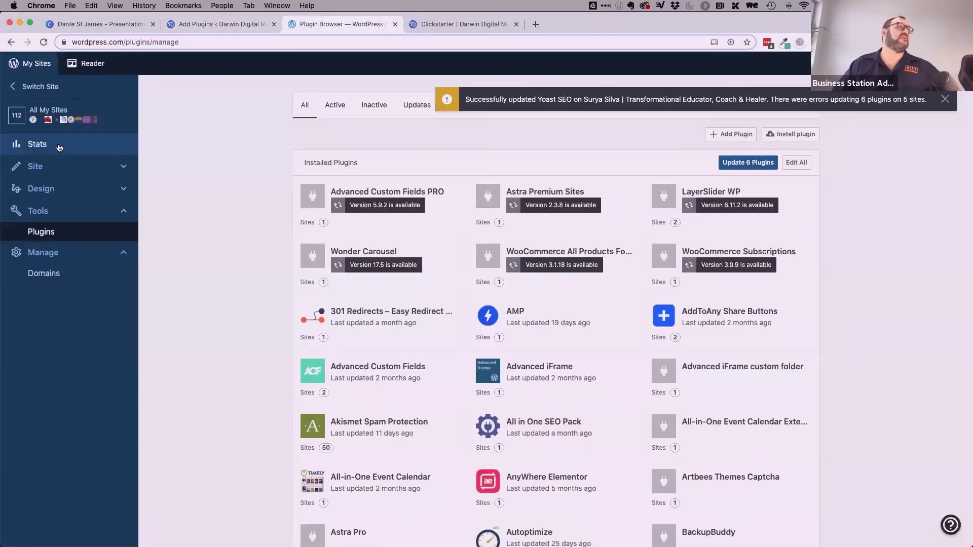
scroll(269, 302, down, 1)
scroll(269, 303, up, 1)
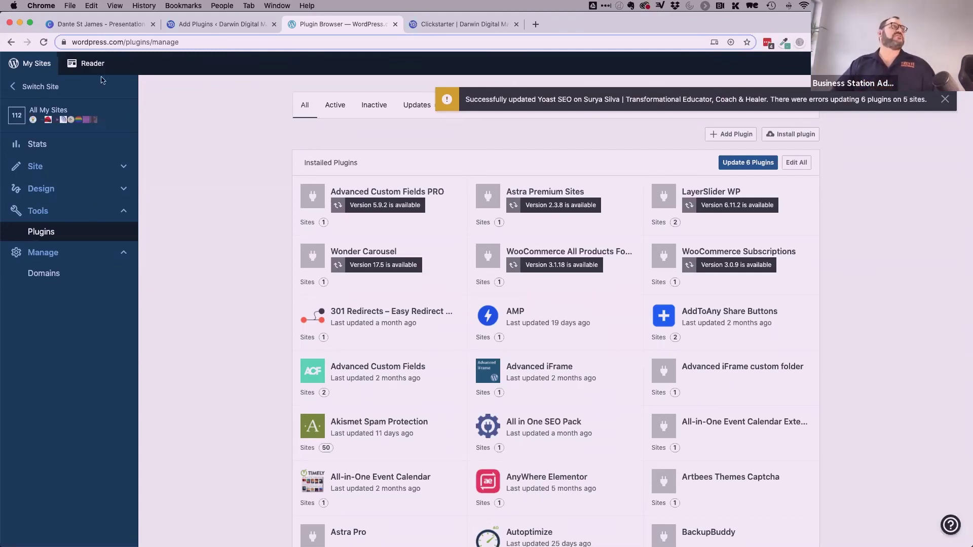
Open the Treeti Business Consulting WordPress dashboard at treeti.com.au/wp-admin in a new browser tab.
click(218, 24)
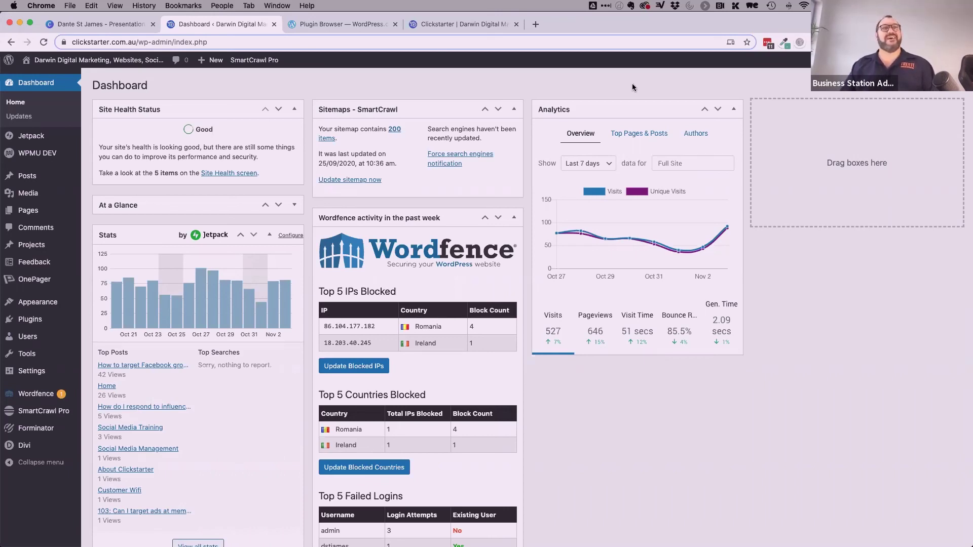
click(535, 24)
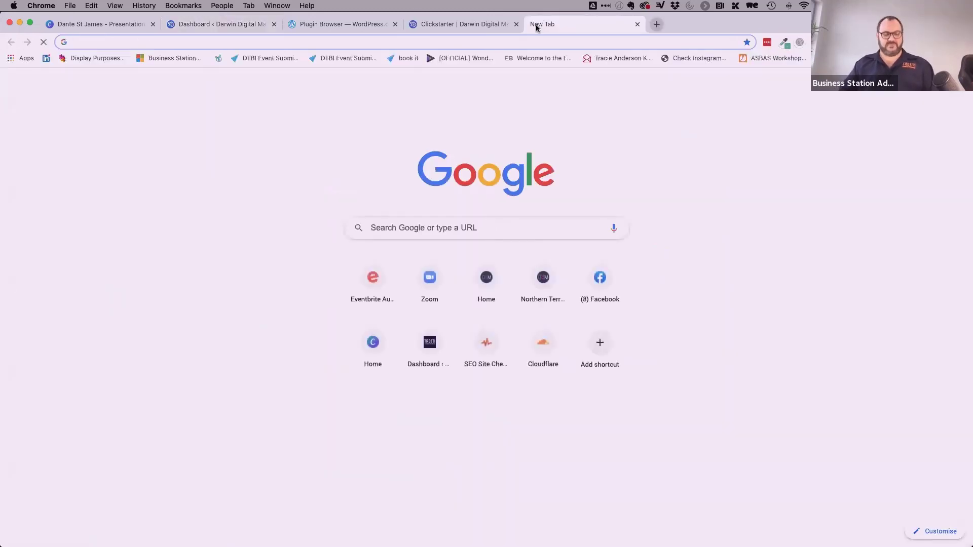
text(treeti)
key(Down)
key(Down)
key(Down)
key(Down)
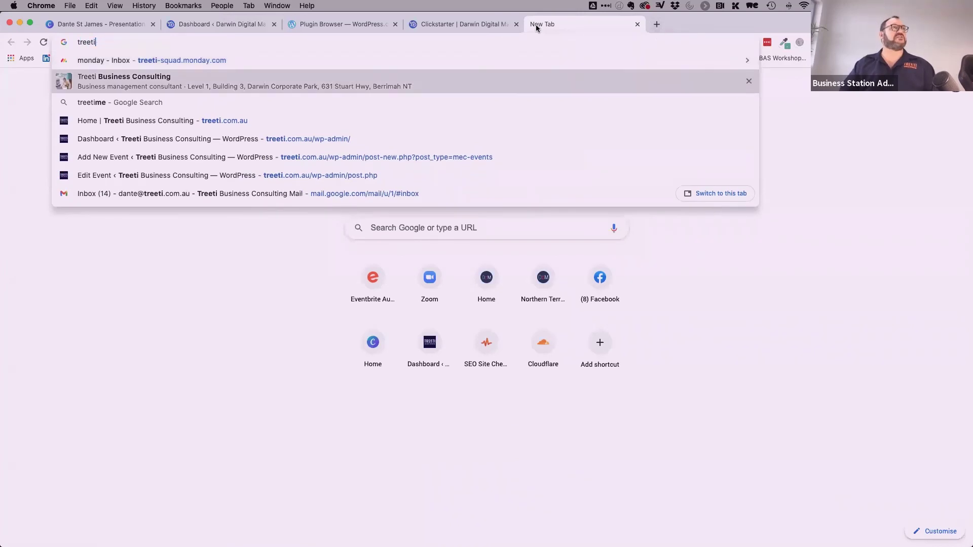
key(Return)
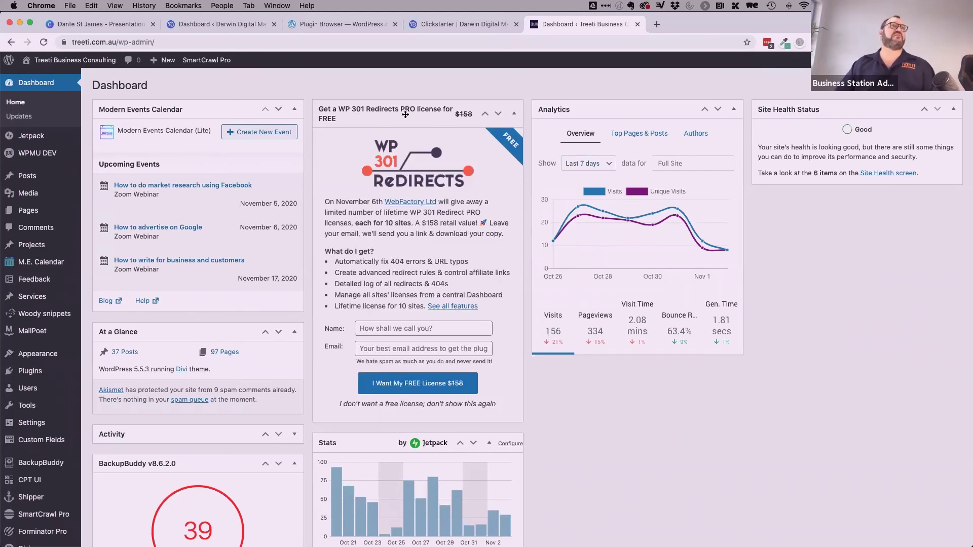
Move the WP 301 Redirects PRO license box to the end of the first dashboard column and collapse it.
click(486, 113)
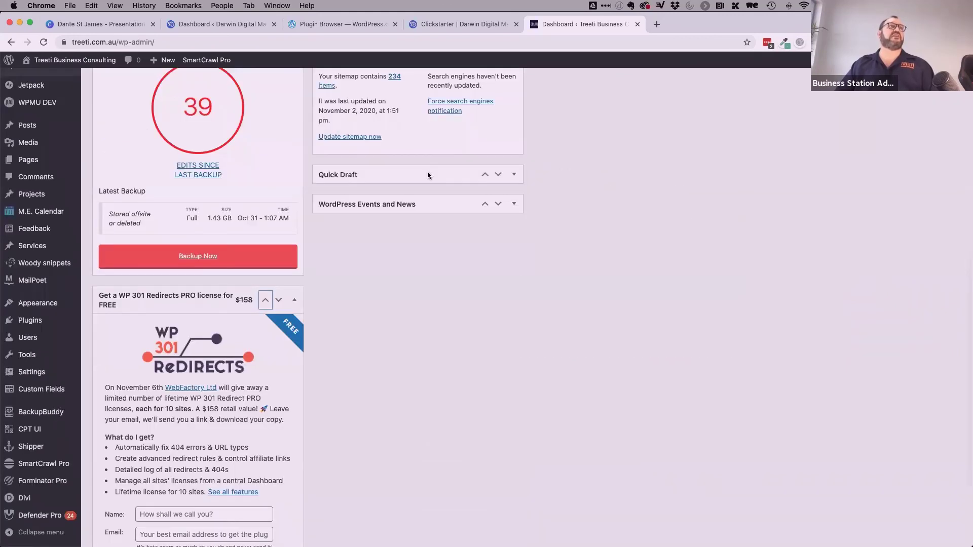
click(294, 300)
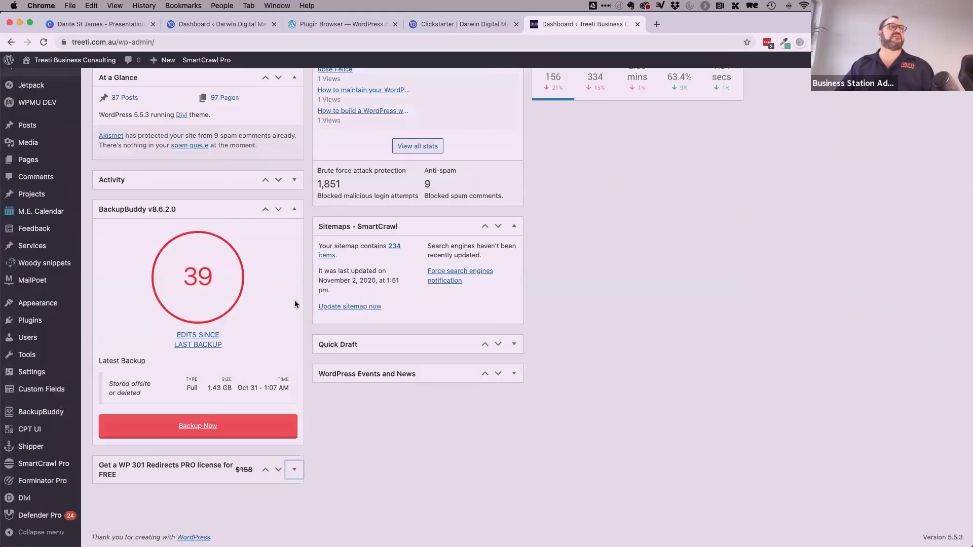
scroll(558, 300, up, 5)
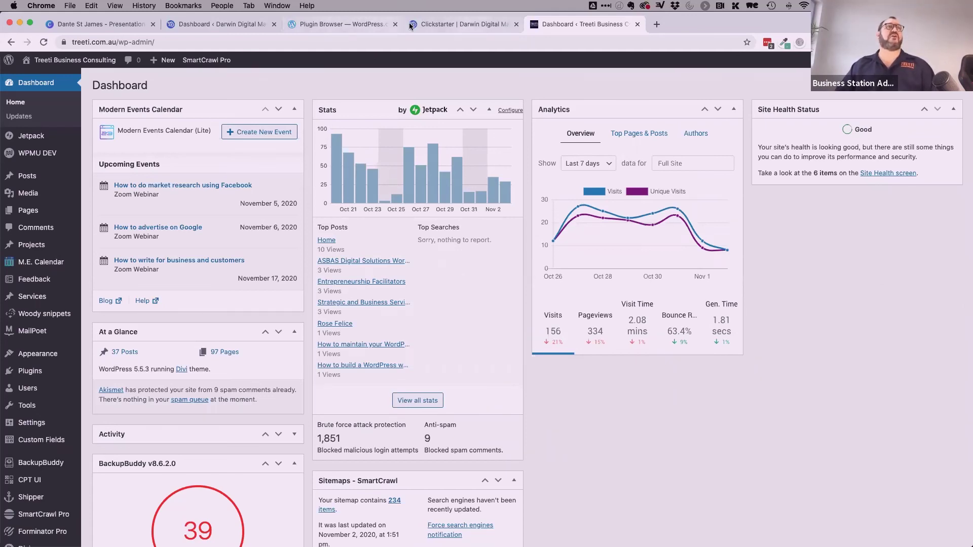
Switch to the Canva presentation and start presenting it with the Standard type.
click(100, 24)
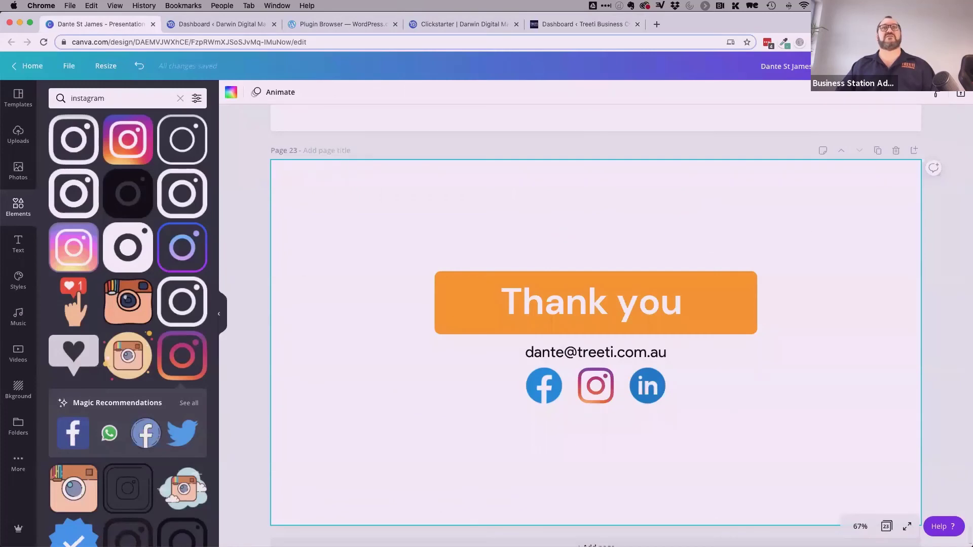
click(908, 66)
click(871, 161)
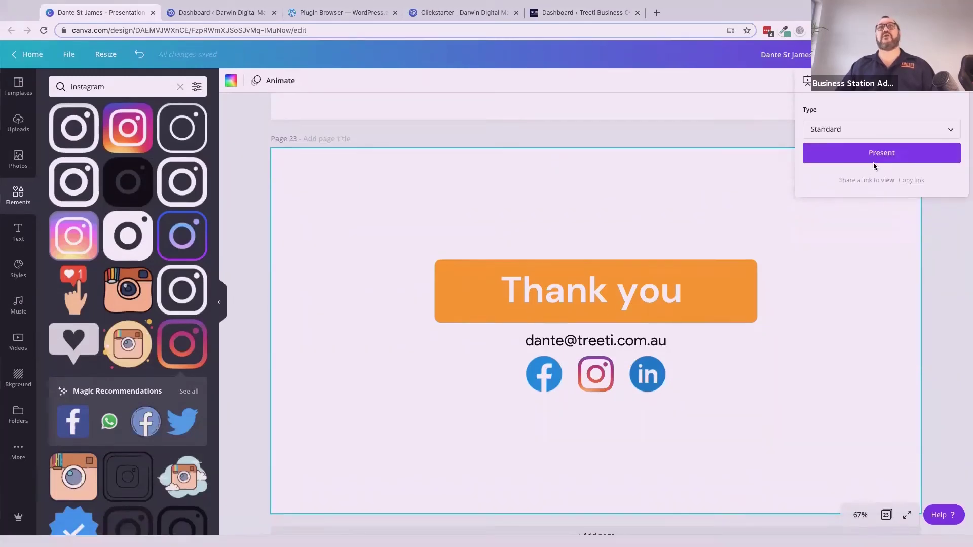